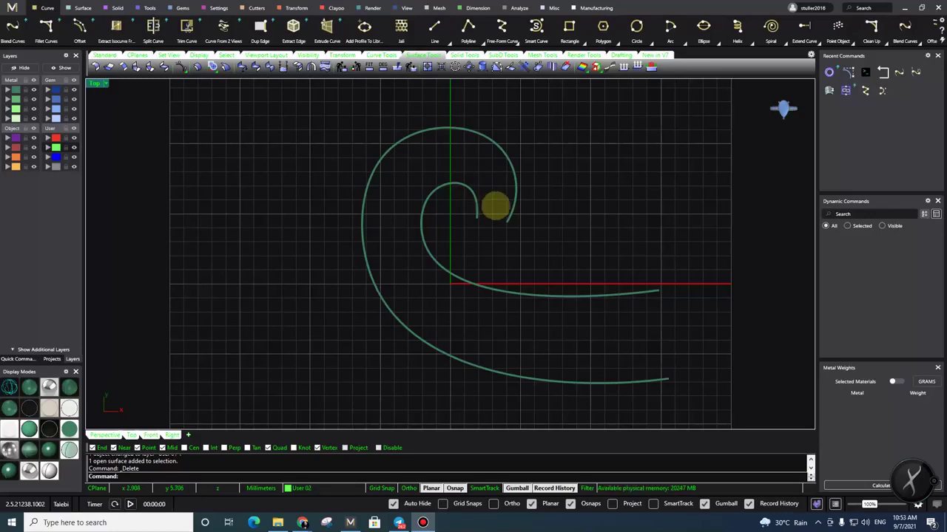
Loft a surface between the inner and outer spiral curves using the Normal style without simplification
left_click(452, 185)
left_click(503, 142, "shift")
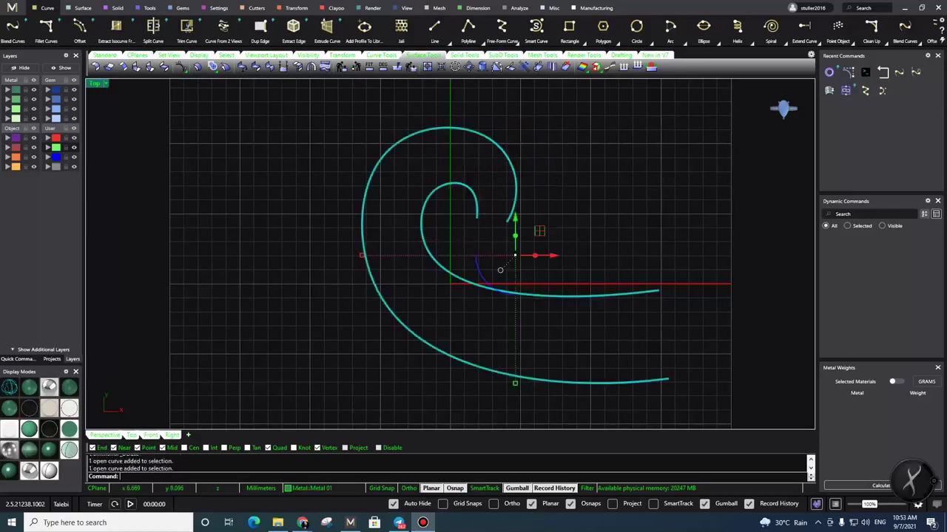
key("Return")
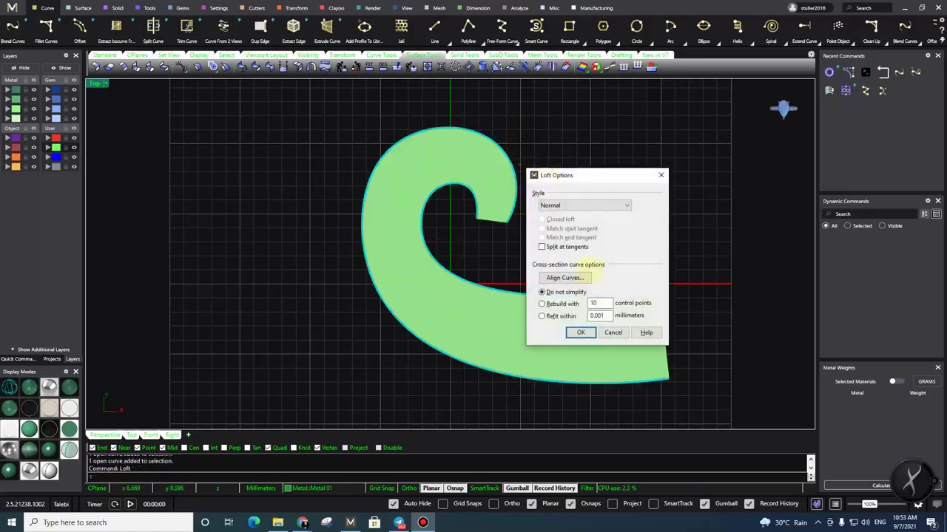
left_click(581, 333)
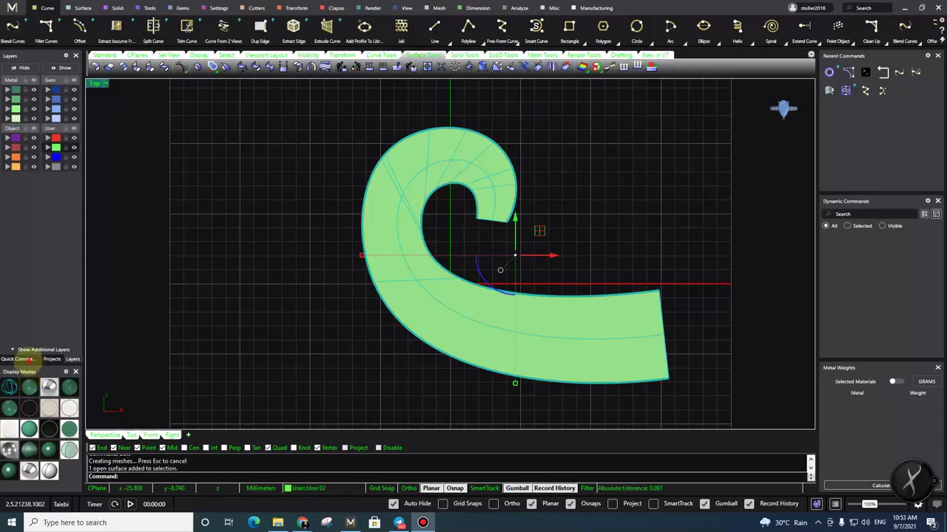
Move the lofted surface to the red User 01 layer
left_click(18, 359)
left_click(52, 358)
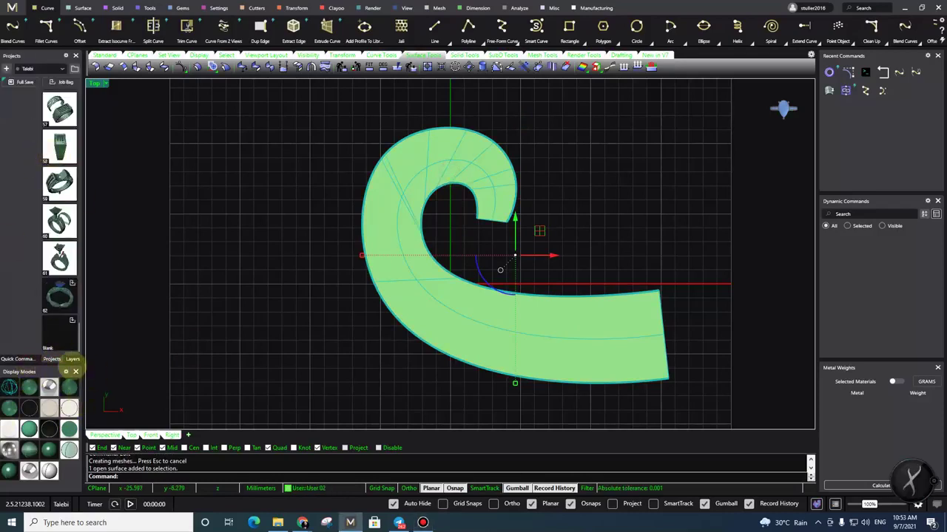
left_click(72, 359)
left_click(55, 137)
scroll(391, 158, "up", 2)
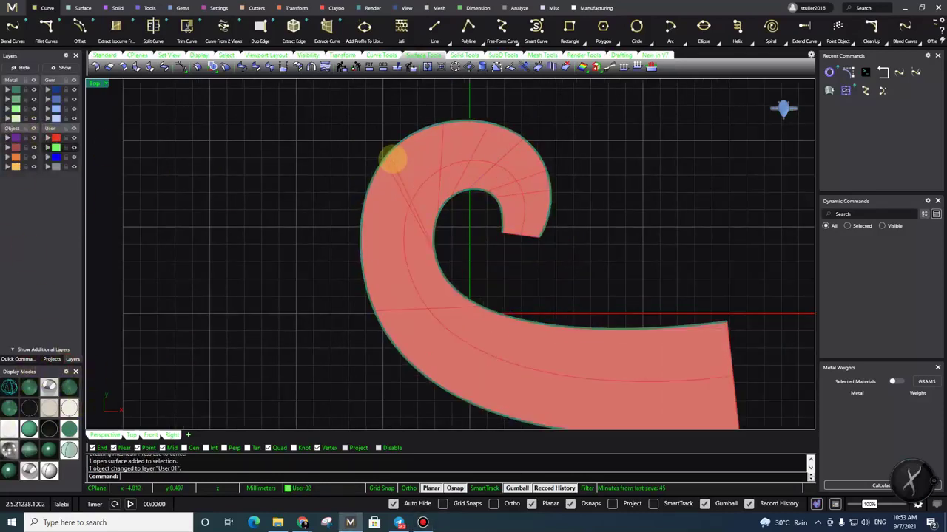
Try a non-uniform rebuild of the inner and outer spiral curves with adjusted points, and undo it
right_click_drag(478, 159, 455, 170)
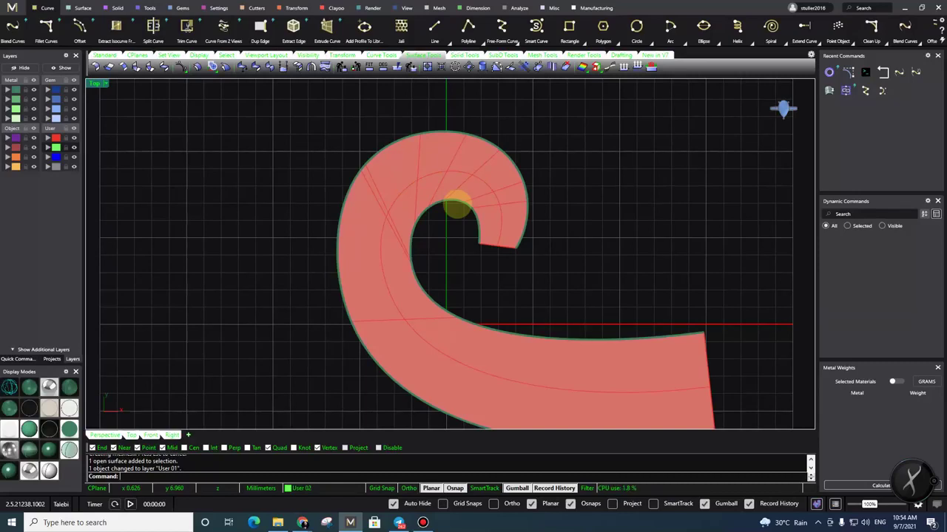
scroll(457, 207, "down", 2)
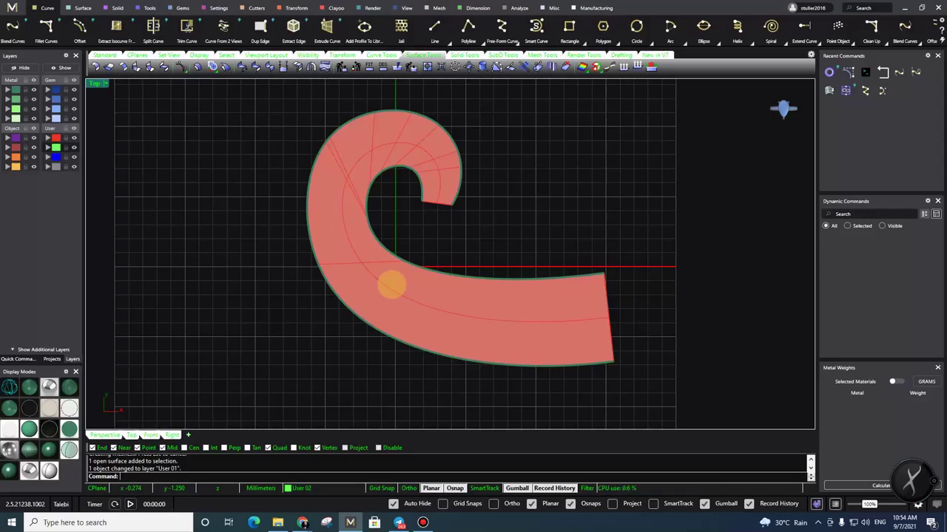
scroll(412, 218, "up", 2)
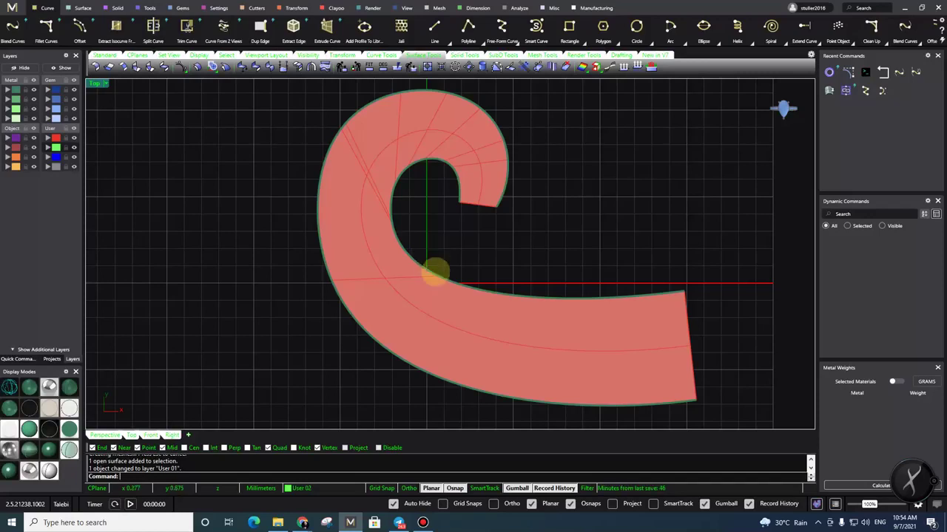
left_click(429, 159)
left_click(459, 184)
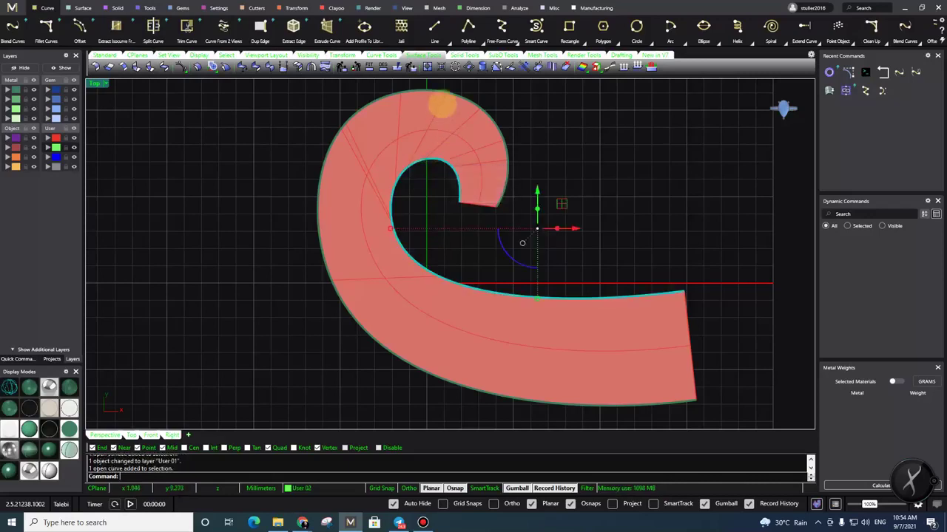
left_click(451, 91)
left_click(479, 118)
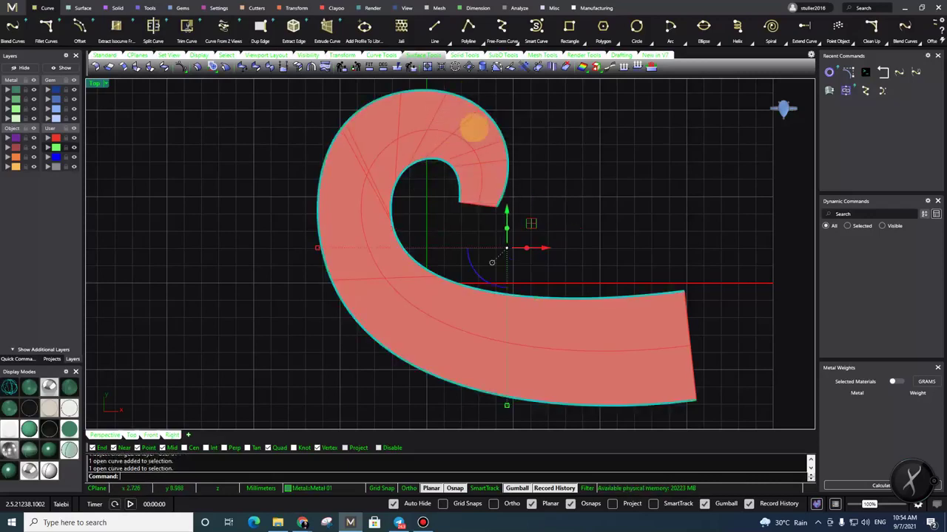
key("Up")
key("Up")
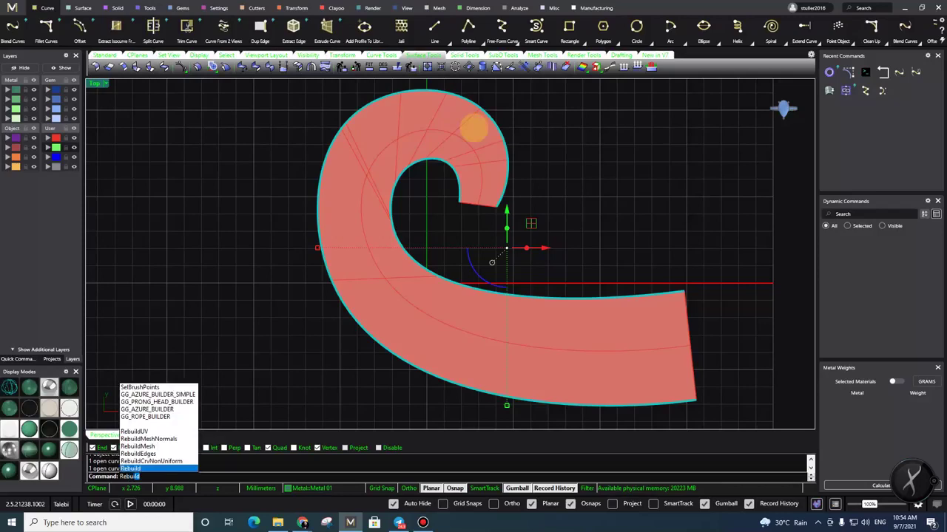
key("Return")
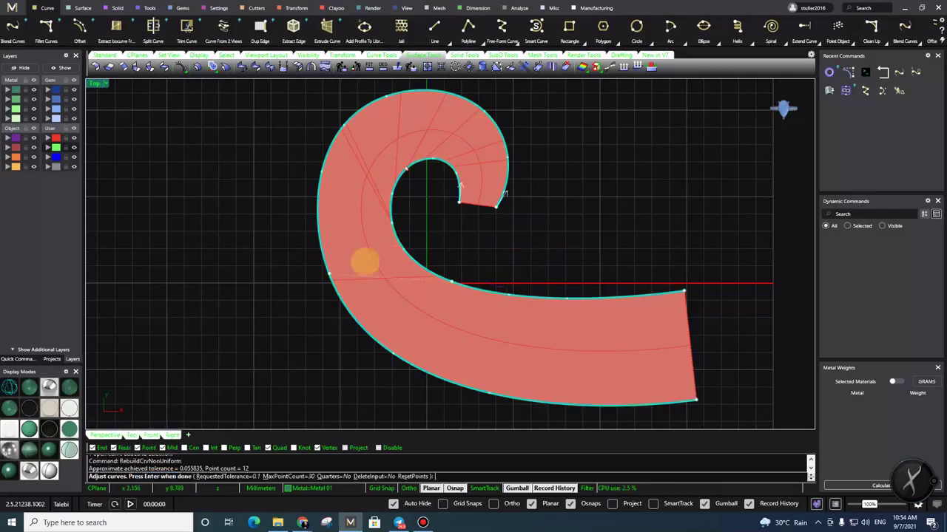
left_click(329, 275)
left_click(405, 348)
key("Return")
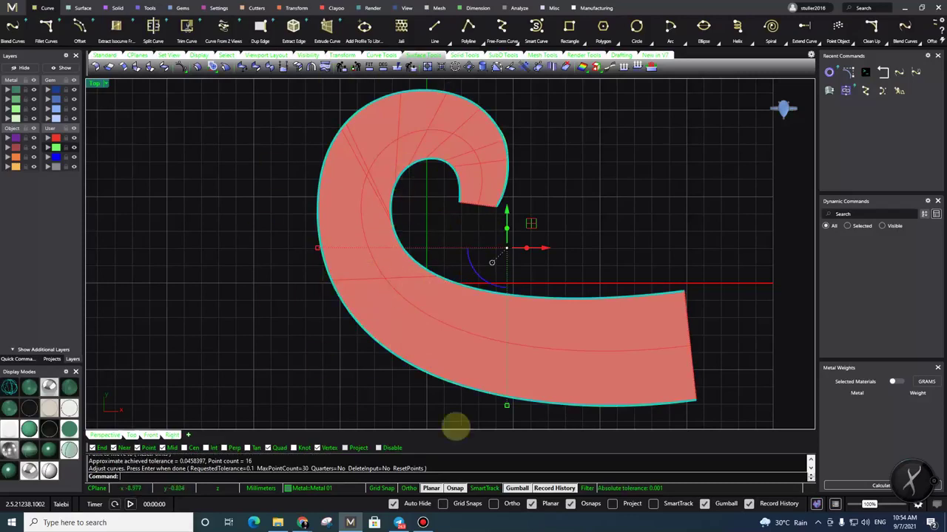
key("ctrl+z")
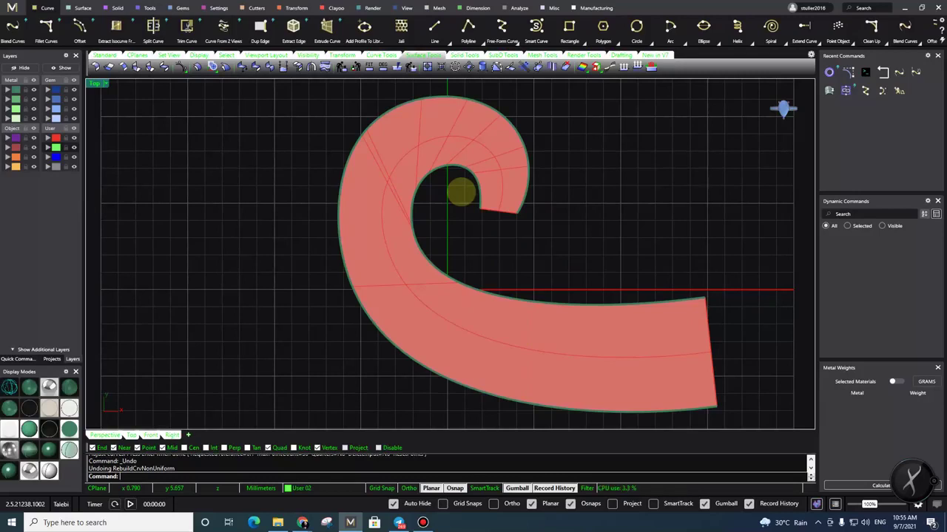
left_click(437, 180)
left_click(437, 179)
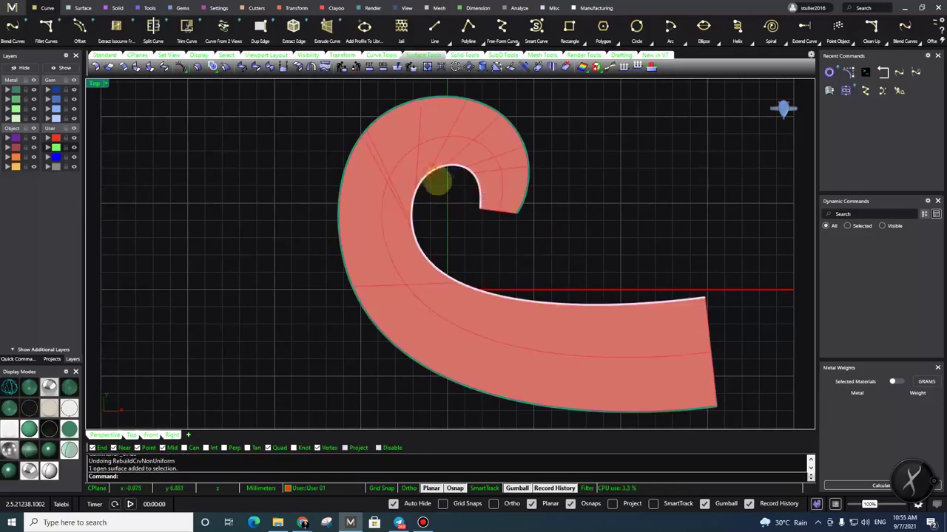
left_click(459, 196)
left_click(458, 240)
right_click_drag(457, 238, 434, 261)
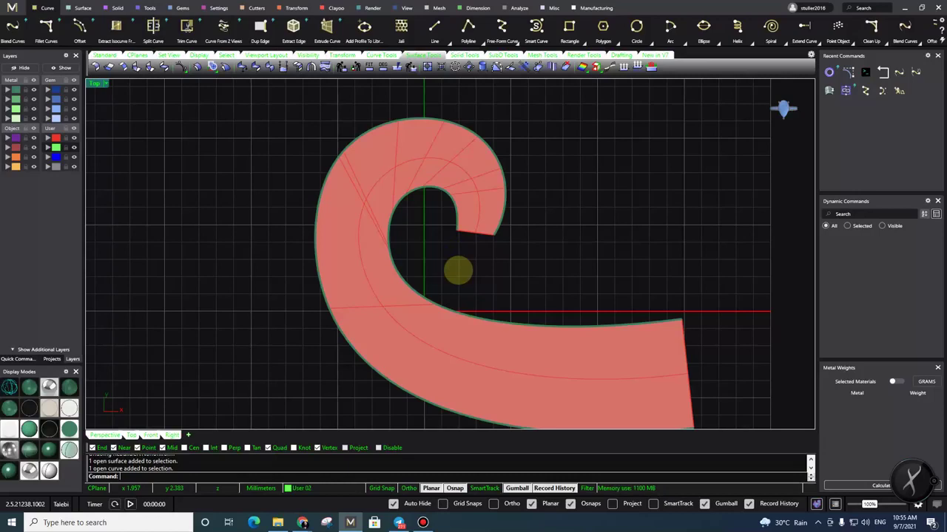
right_click_drag(484, 207, 486, 211)
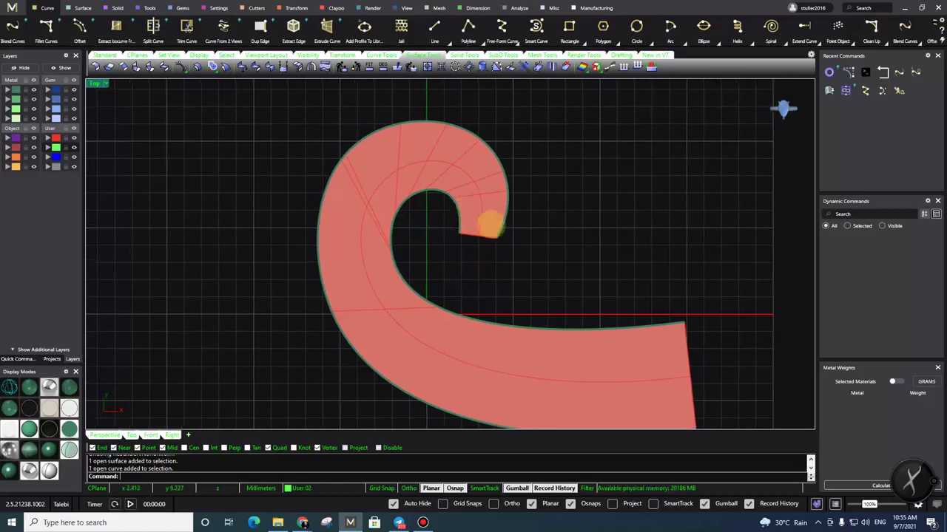
left_click(451, 196)
left_click(498, 220)
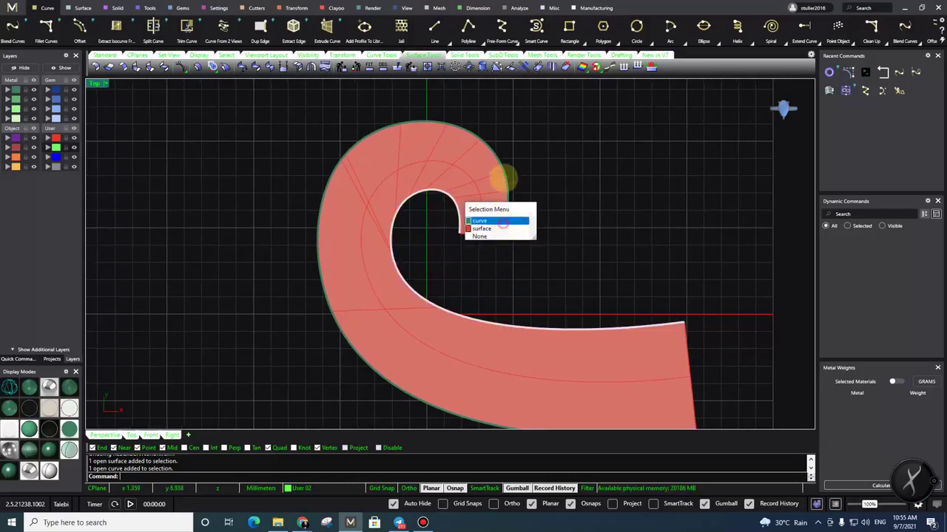
left_click(506, 178)
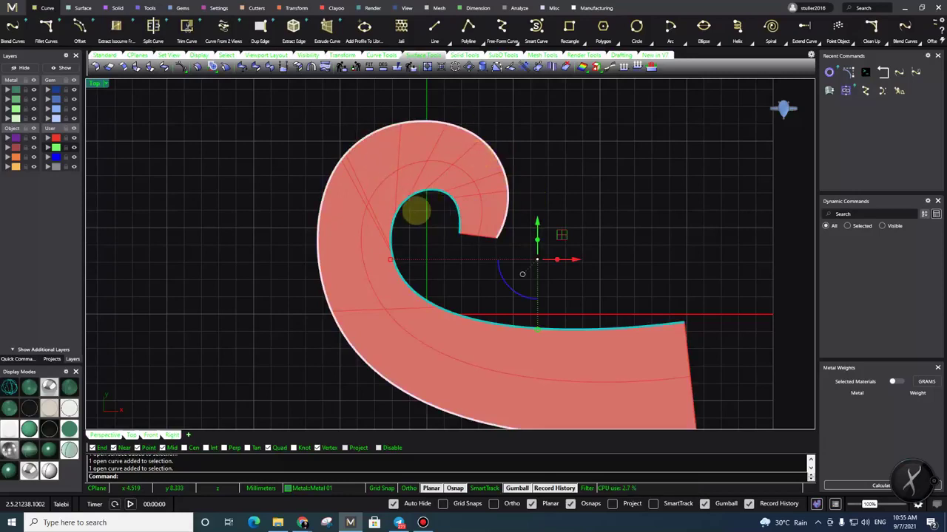
left_click(424, 215)
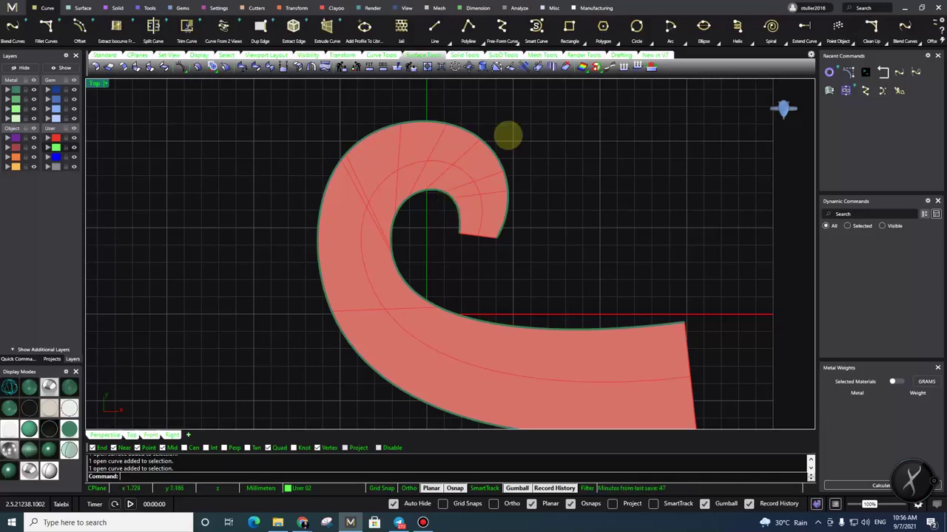
Delete the lofted surface, keeping the two spiral curves
left_click(469, 188)
key("Delete")
scroll(432, 177, "down", 1)
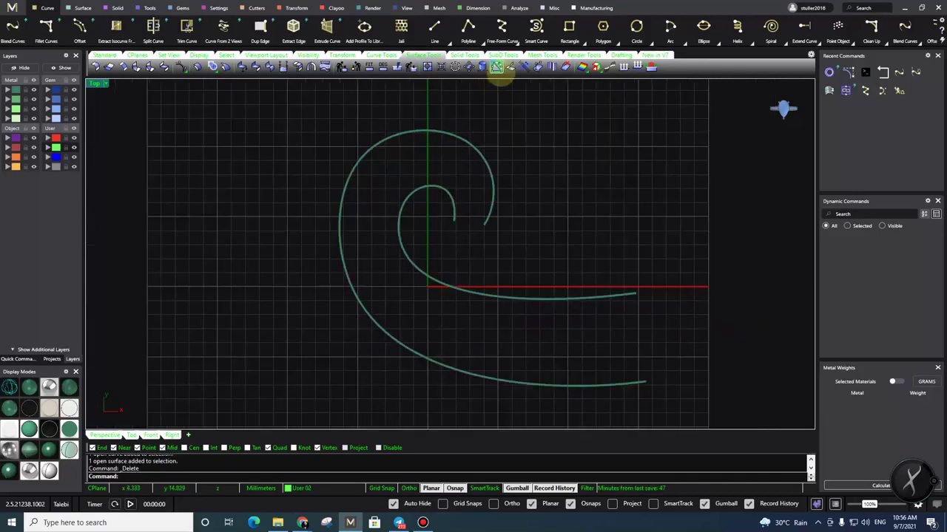
Start a degree-3 free-form curve and make User 01 the current layer
left_click(500, 26)
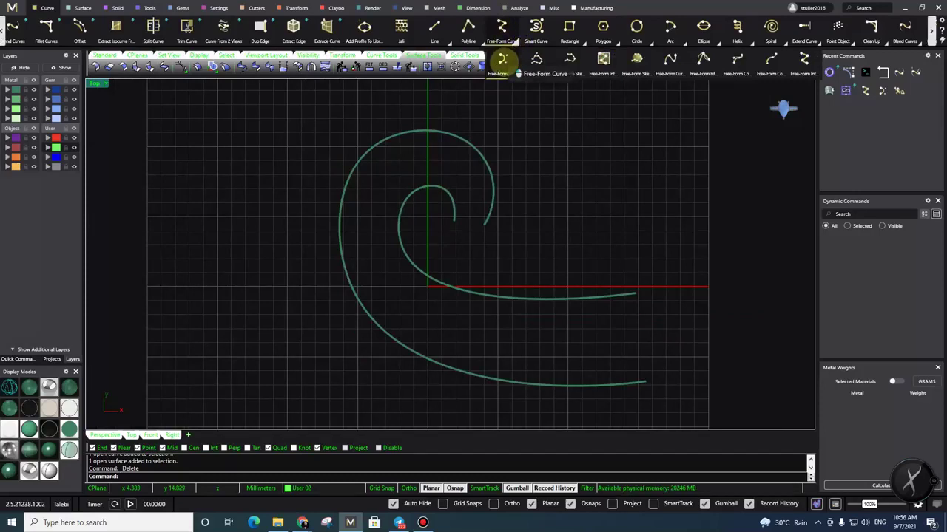
left_click(502, 60)
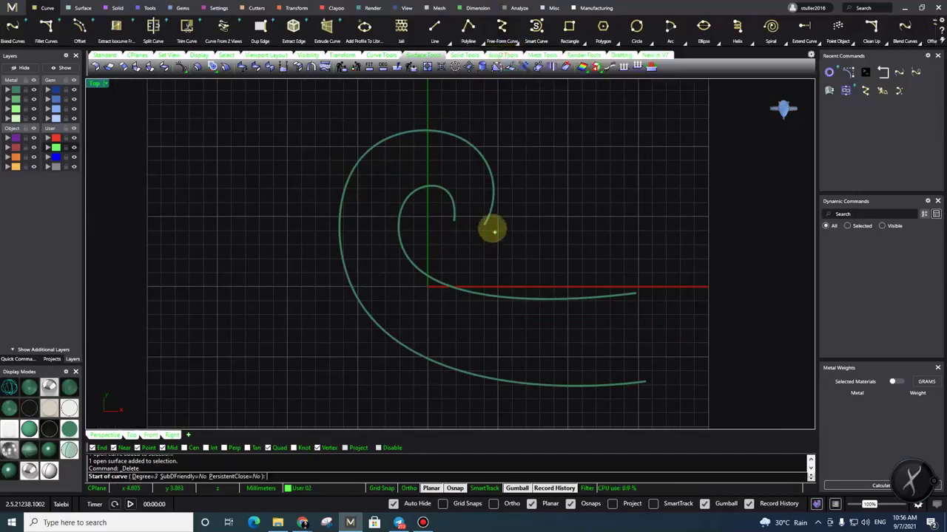
scroll(609, 224, "up", 3)
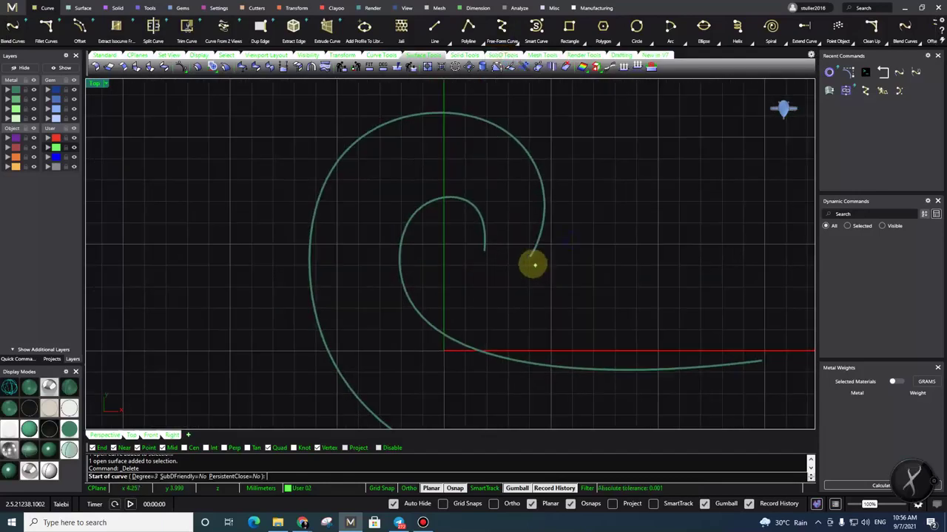
left_click(52, 359)
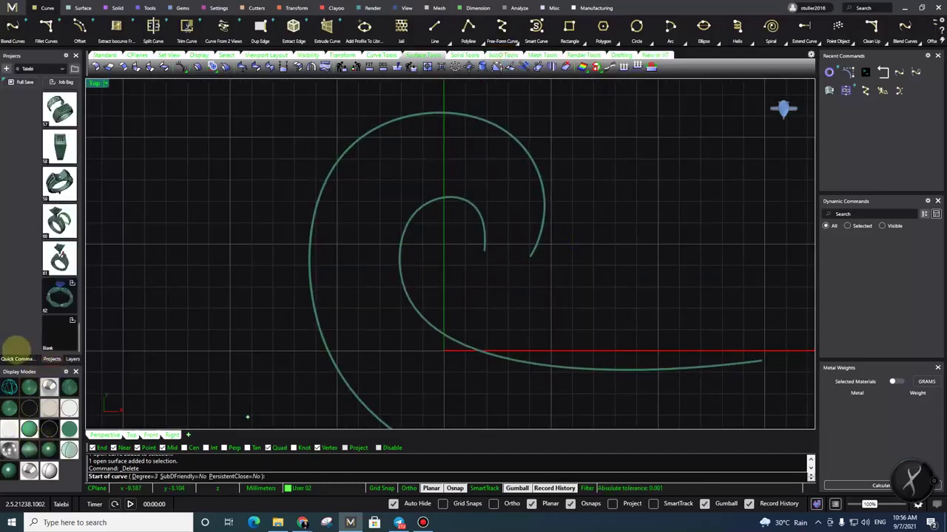
left_click(16, 358)
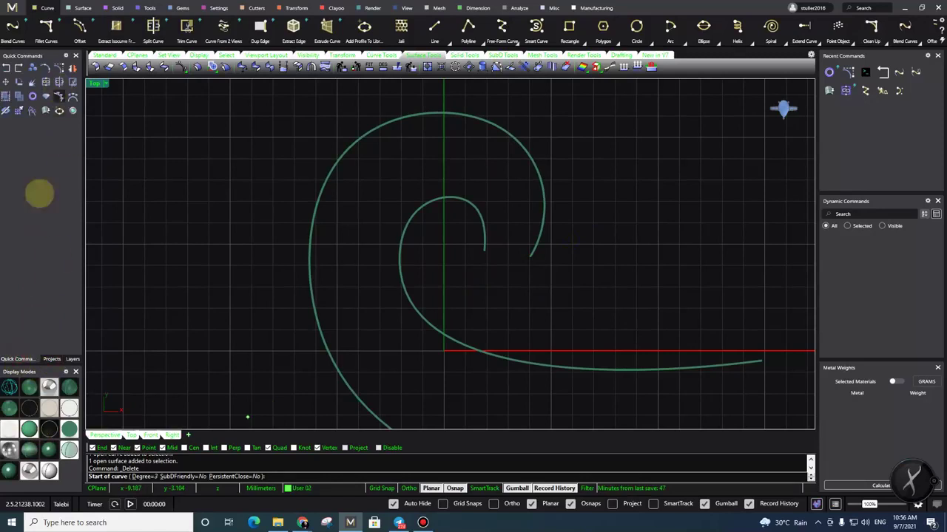
left_click(73, 359)
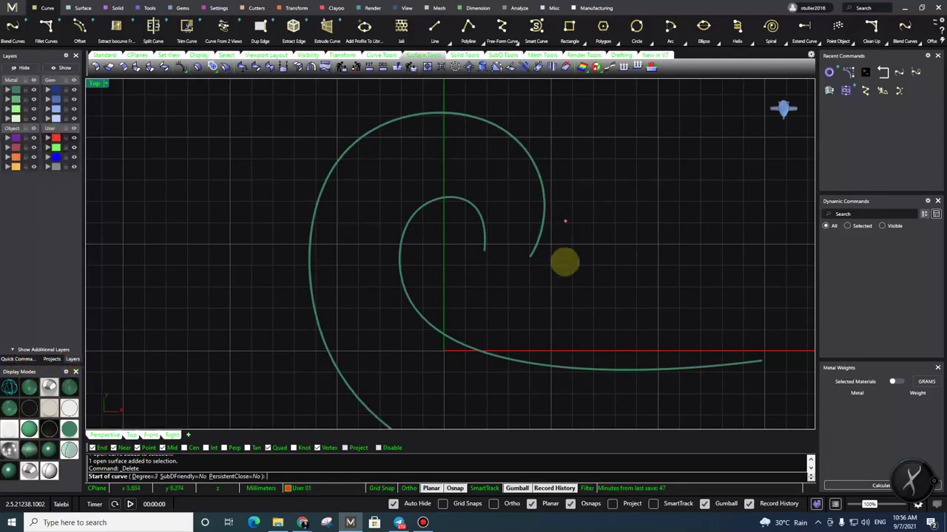
Trace the outer spiral with the free-form curve, placing points along it from the inner tip to the far end of the tail
left_click(529, 257)
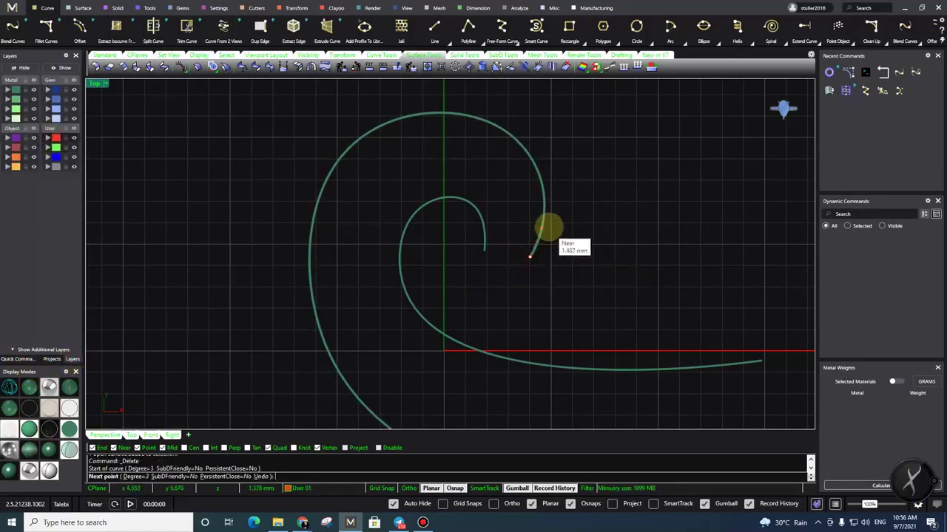
left_click(542, 226)
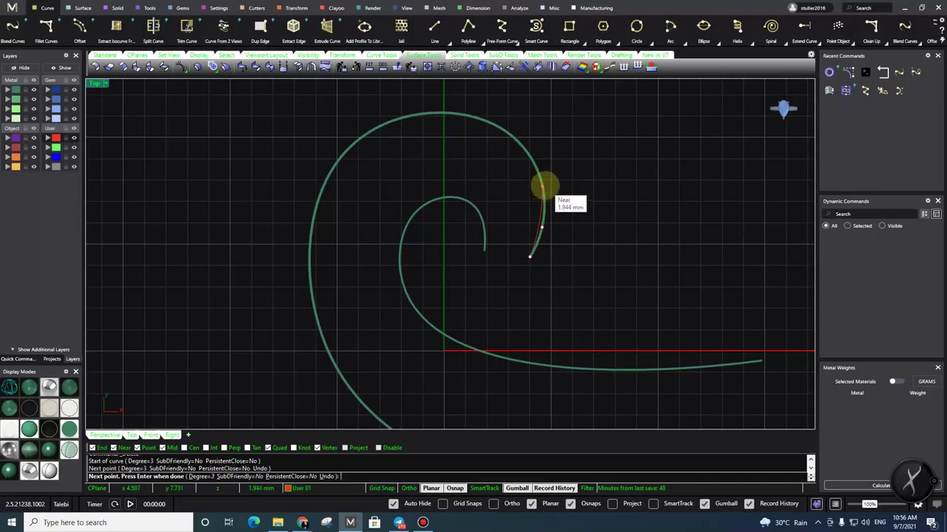
left_click(542, 184)
left_click(529, 156)
left_click(487, 120)
left_click(440, 113)
left_click(391, 121)
left_click(349, 148)
left_click(320, 196)
right_click_drag(291, 294, 287, 245)
left_click(305, 210)
left_click(310, 256)
right_click_drag(332, 306, 328, 266, "shift")
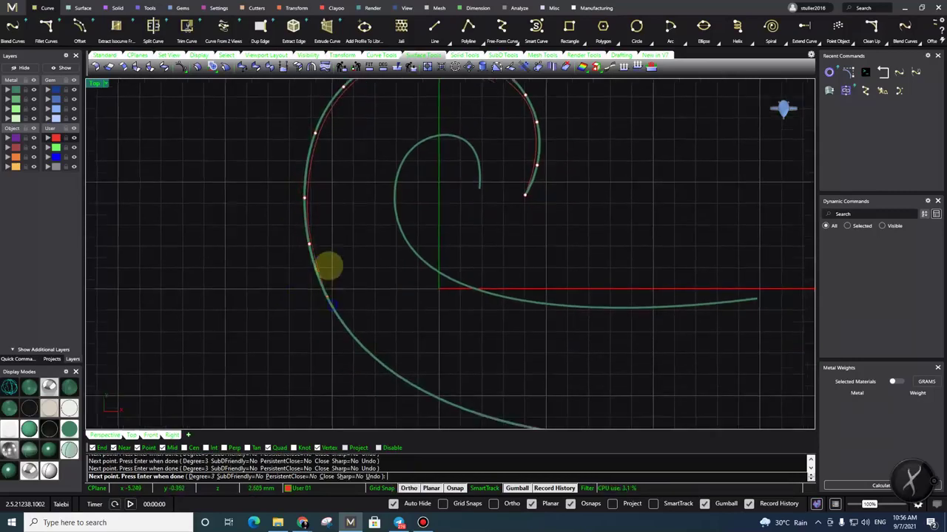
key("Down")
left_click(324, 268)
left_click(396, 347)
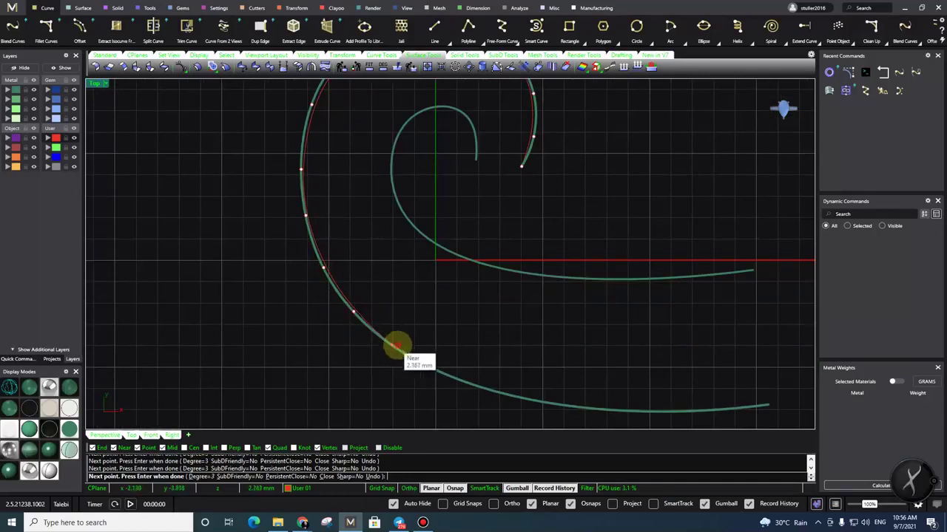
right_click_drag(470, 386, 431, 321)
left_click(410, 310)
left_click(455, 327)
left_click(538, 342)
left_click(624, 345)
left_click(729, 340)
right_click(704, 334)
Show the red traced curve's control points and raise those at the top of the loop toward the outer spiral
scroll(666, 303, "down", 4)
right_click_drag(492, 137, 474, 192)
scroll(475, 185, "up", 4)
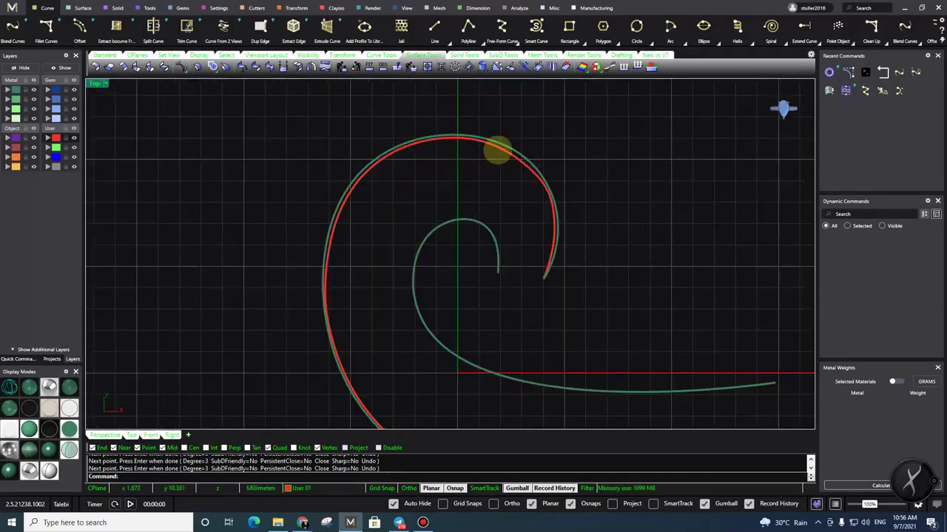
left_click(498, 150)
right_click_drag(554, 203, 536, 204)
key("F10")
scroll(517, 149, "up", 2)
mouse_move(513, 135)
left_mouse_down()
mouse_move(557, 192)
mouse_move(552, 157)
left_mouse_up()
left_click(564, 143)
left_click(473, 147)
left_click_drag(500, 120, 501, 111)
left_click(513, 110)
left_click_drag(399, 90, 435, 161)
left_click_drag(441, 110, 437, 108)
Move the control points along the loop's upper-left and left side outward so the traced curve follows the outer spiral
left_click_drag(325, 122, 372, 161)
left_click_drag(380, 121, 375, 118)
left_click_drag(296, 147, 321, 194)
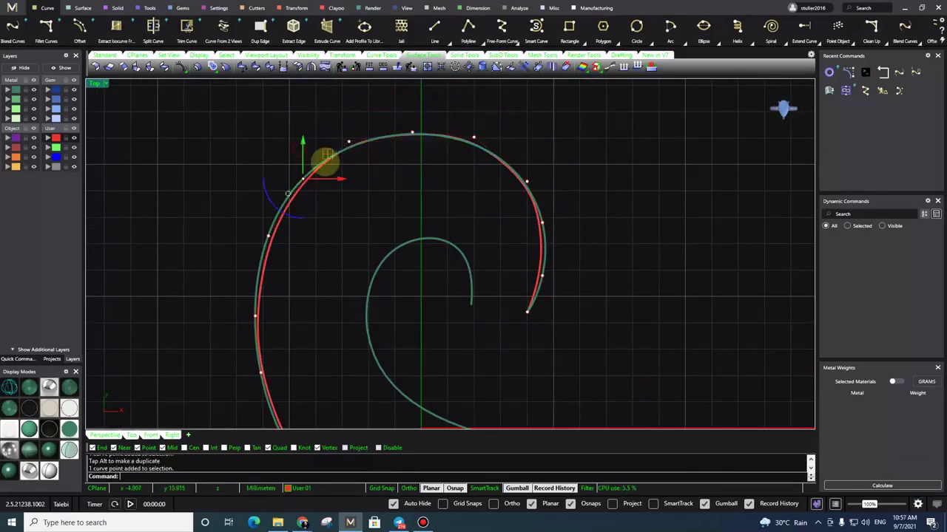
left_click_drag(327, 155, 322, 153)
right_click_drag(245, 193, 252, 178)
left_click_drag(252, 178, 303, 232)
left_click_drag(299, 195, 292, 195)
right_click_drag(231, 272, 241, 250)
left_click_drag(242, 253, 293, 298)
left_click_drag(294, 254, 290, 253)
right_click_drag(258, 399, 287, 291)
scroll(287, 290, "up", 2)
left_click_drag(301, 314, 357, 269)
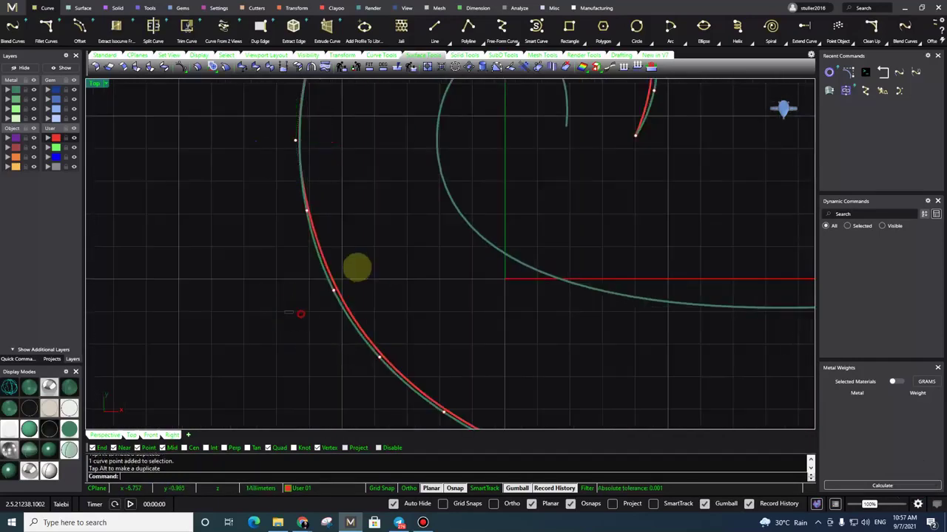
Refine the traced curve at the loop's upper right and turn its control points off
scroll(420, 198, "down", 4)
scroll(495, 149, "up", 4)
left_click(494, 151)
right_click_drag(514, 164, 517, 194)
scroll(478, 180, "up", 4)
key("F10")
left_click_drag(479, 185, 529, 130)
scroll(510, 127, "down", 2)
key("F11")
scroll(501, 209, "down", 2)
left_click(518, 128)
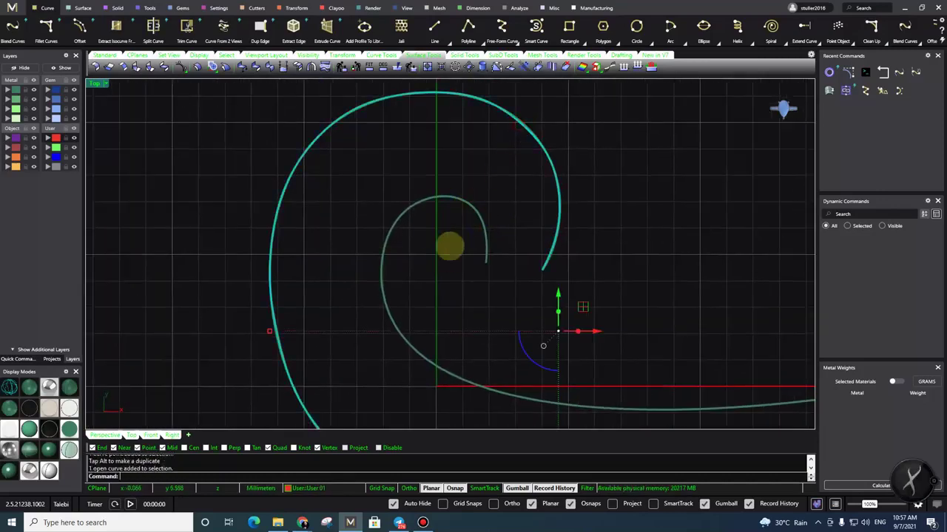
Show the outer traced curve's control points and start a degree 3 free-form curve along the inner spiral from its inner tip
key("F10")
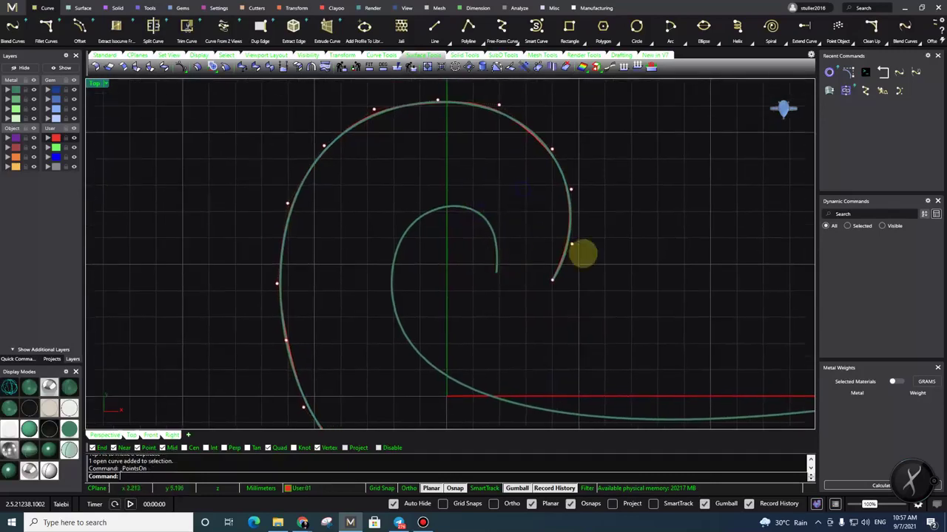
left_click(508, 37)
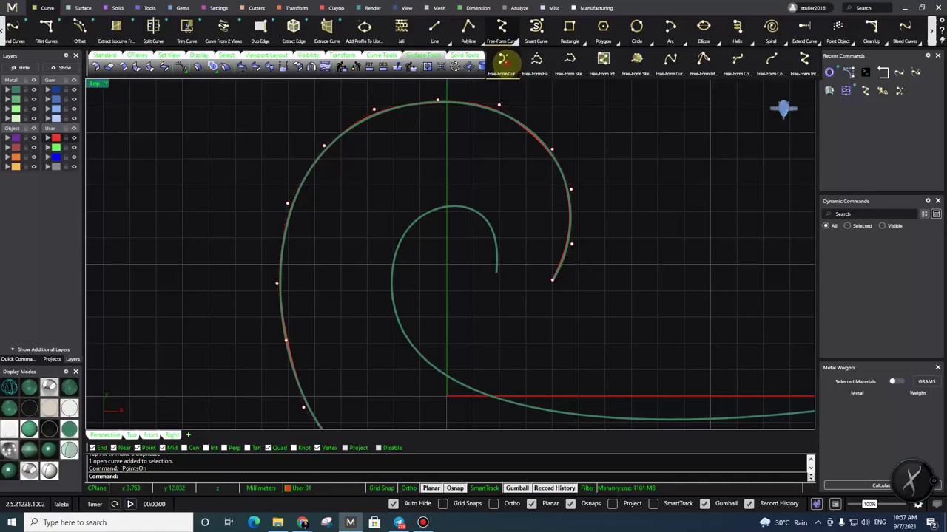
left_click(502, 59)
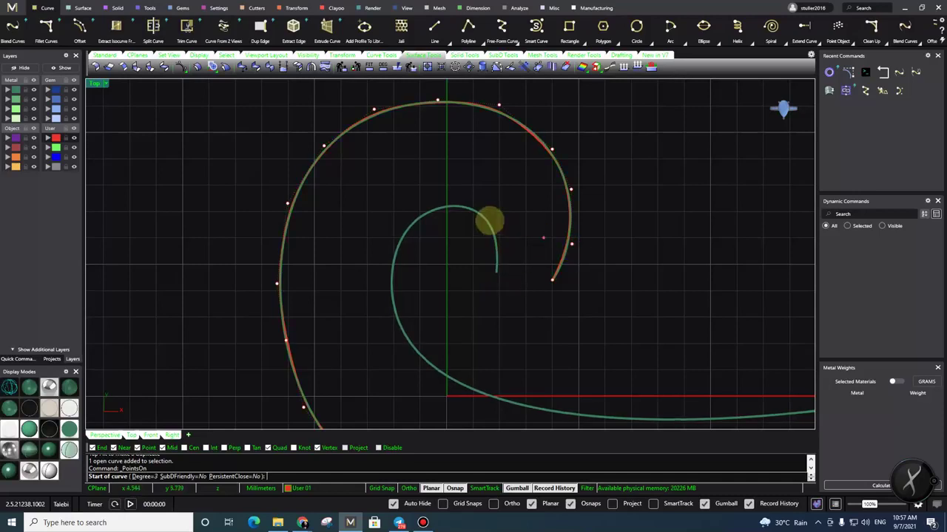
right_click_drag(390, 240, 413, 181)
right_click_drag(355, 177, 345, 226)
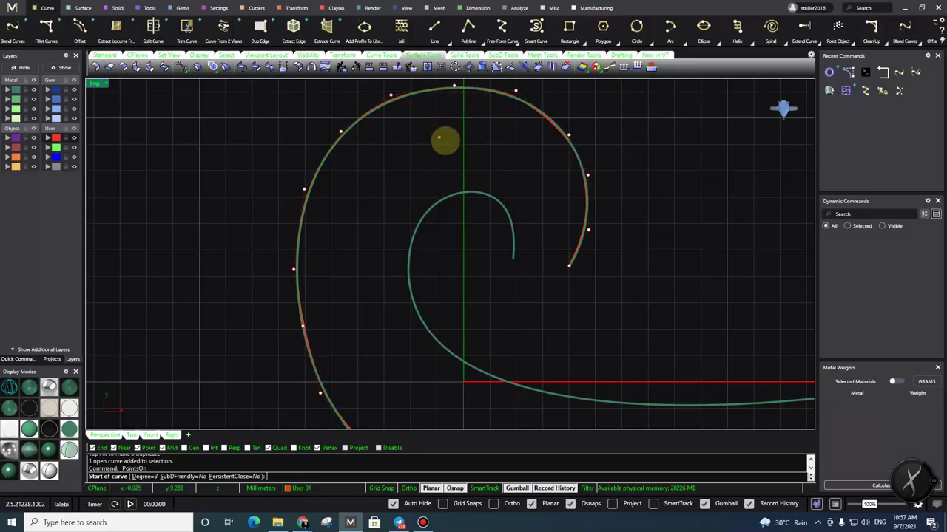
right_click_drag(442, 140, 444, 162)
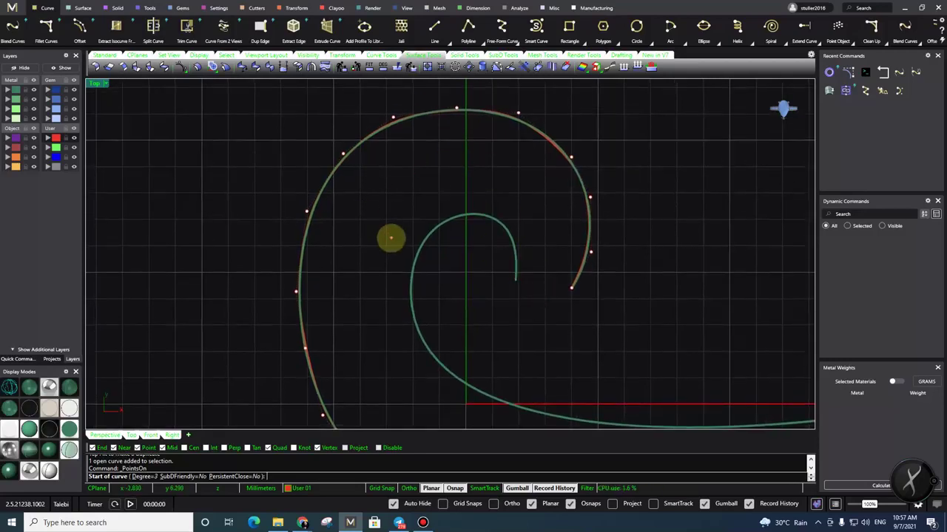
left_click(516, 280)
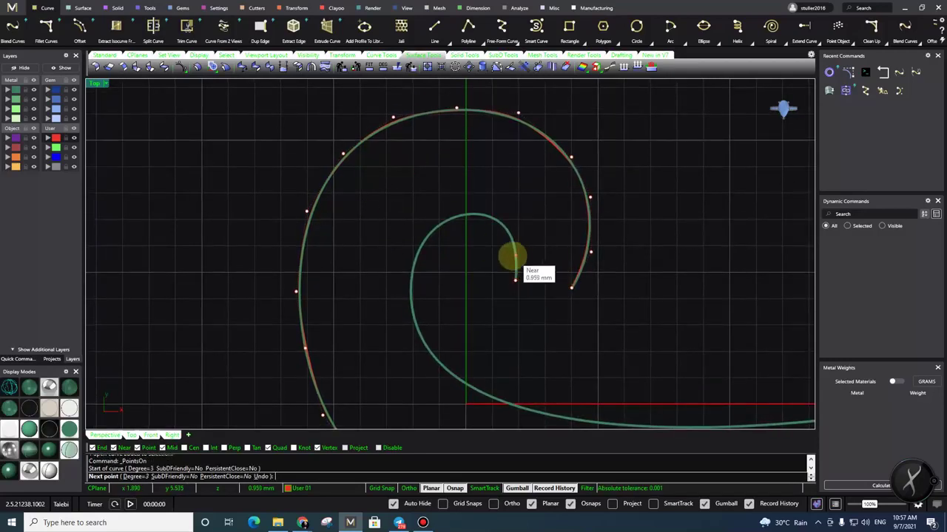
left_click(515, 253)
left_click(514, 240)
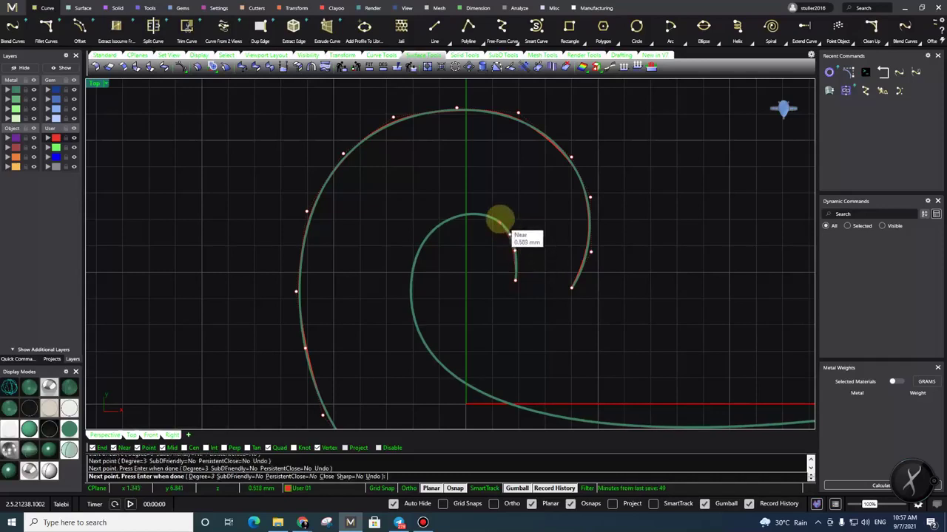
left_click(499, 220)
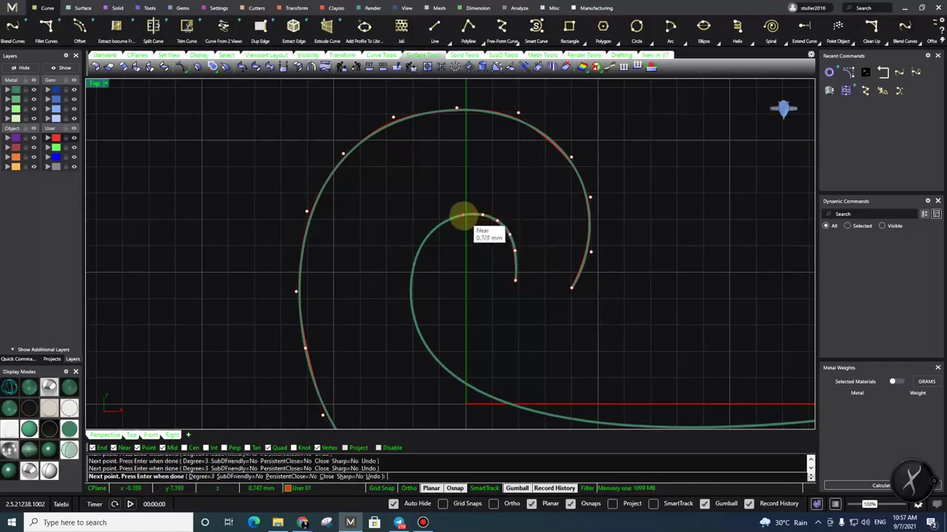
Continue the free-form curve over the inner spiral's top and down its left side to the start of the tail
left_click(464, 216)
left_click(448, 219)
left_click(433, 233)
left_click(418, 252)
right_click_drag(439, 306, 414, 189)
left_click(407, 238)
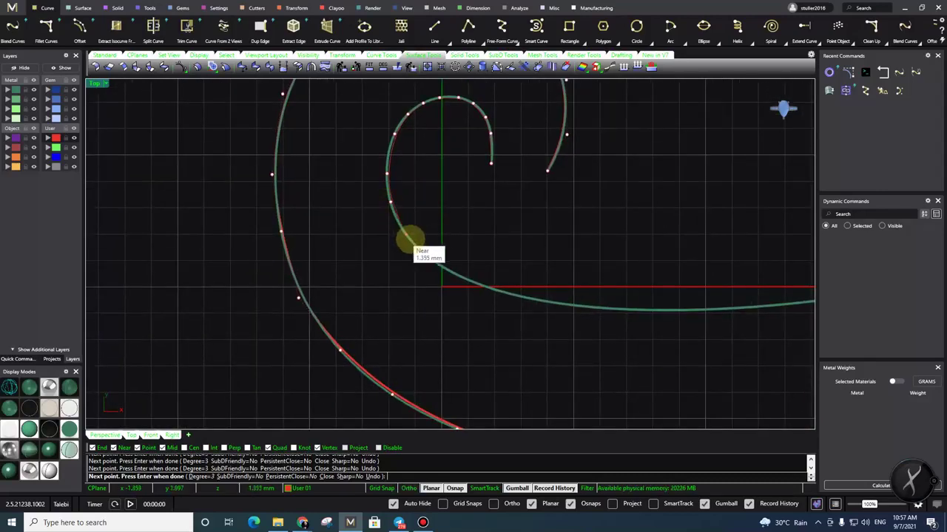
right_click_drag(444, 262, 442, 210)
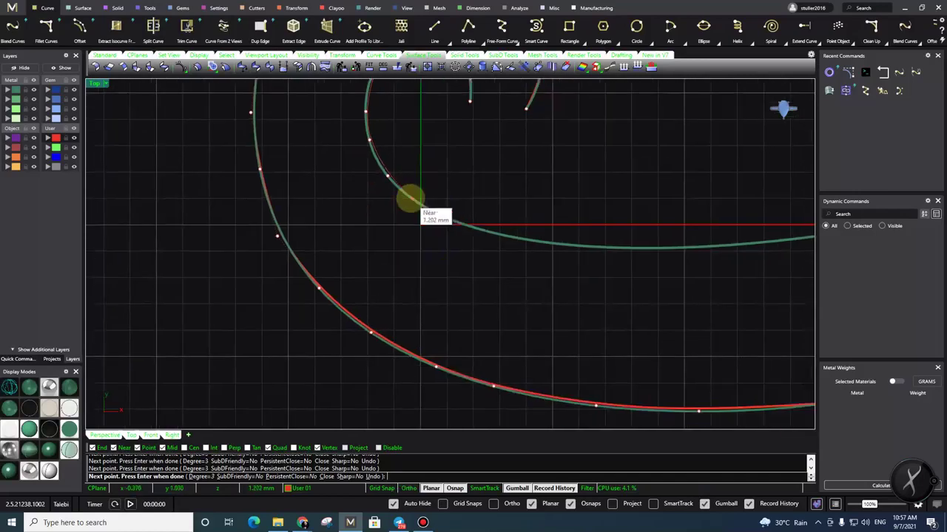
left_click(457, 222)
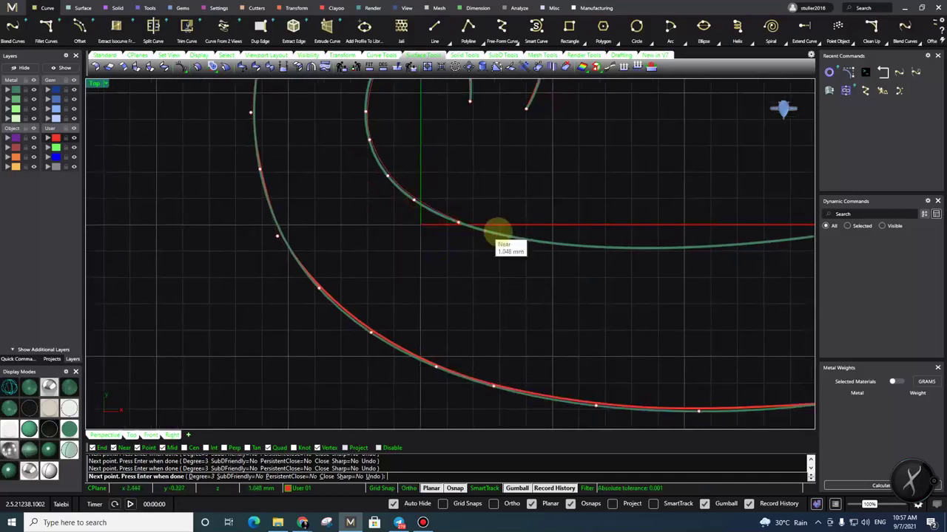
Place the remaining curve points along the inner spiral's tail to its far end and finish the curve
right_click_drag(493, 232, 495, 179)
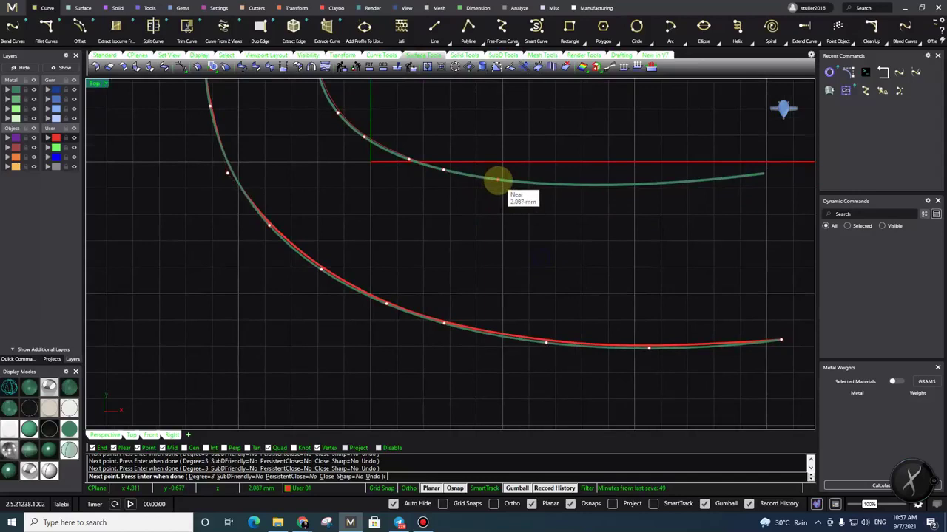
left_click(487, 179)
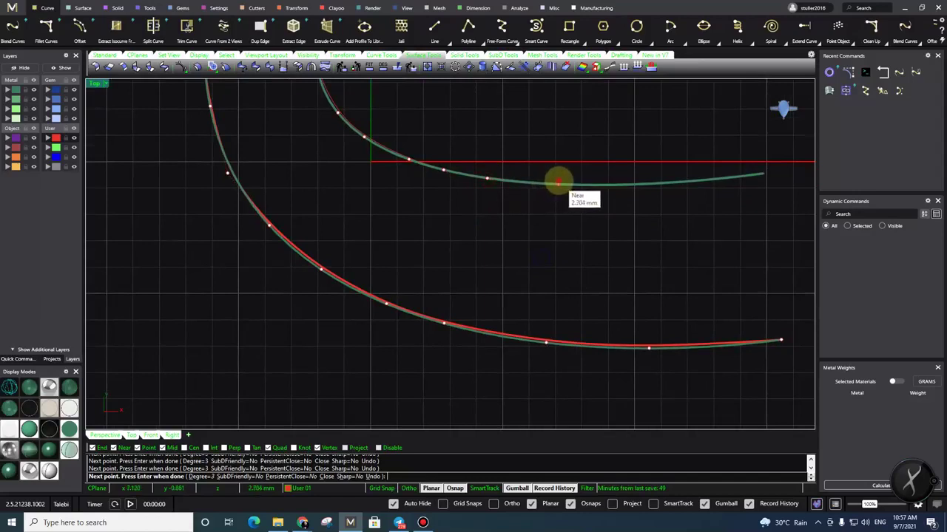
left_click(558, 183)
left_click(655, 184)
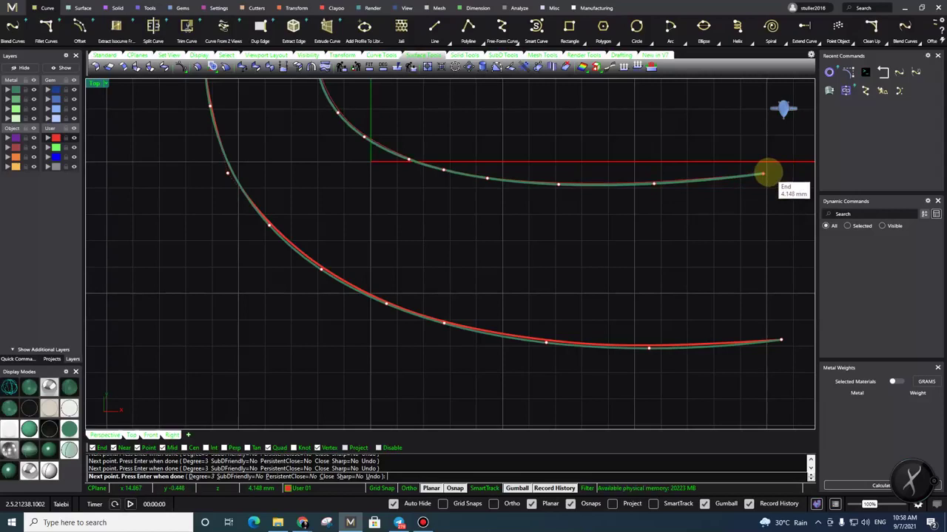
scroll(766, 176, "down", 4)
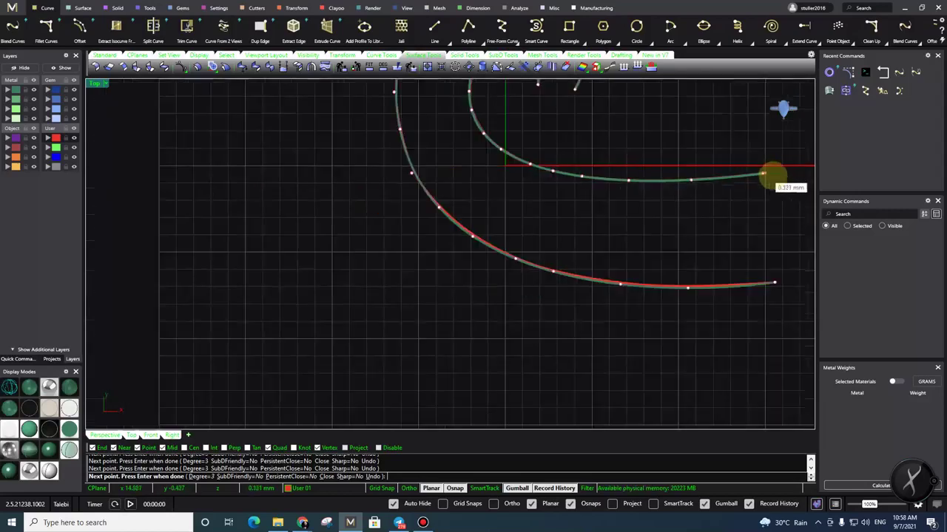
right_click_drag(769, 179, 711, 226)
right_click(710, 226)
Show the inner traced curve's control points, examine both traced curves against the original spirals, and turn the points off
scroll(600, 262, "down", 4)
scroll(517, 164, "up", 4)
right_click_drag(518, 163, 526, 196)
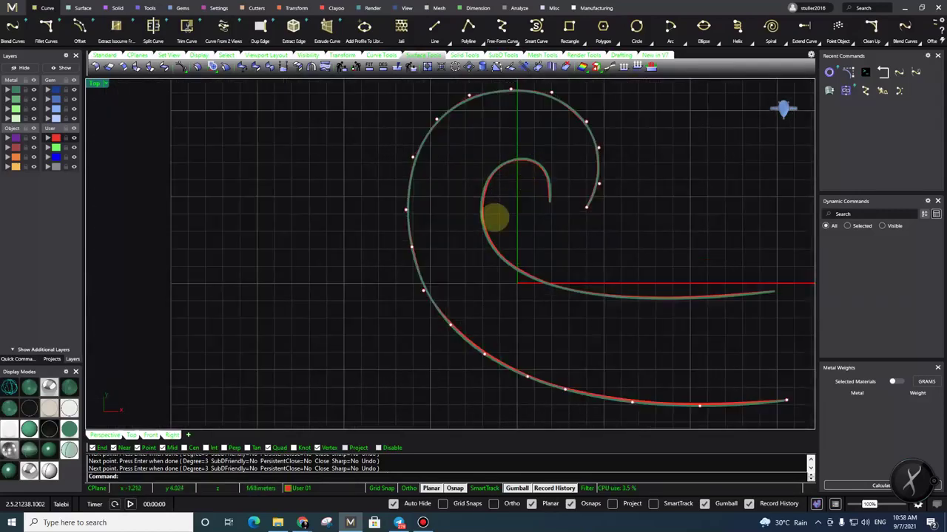
left_click(484, 208)
key("F10")
scroll(554, 207, "up", 5)
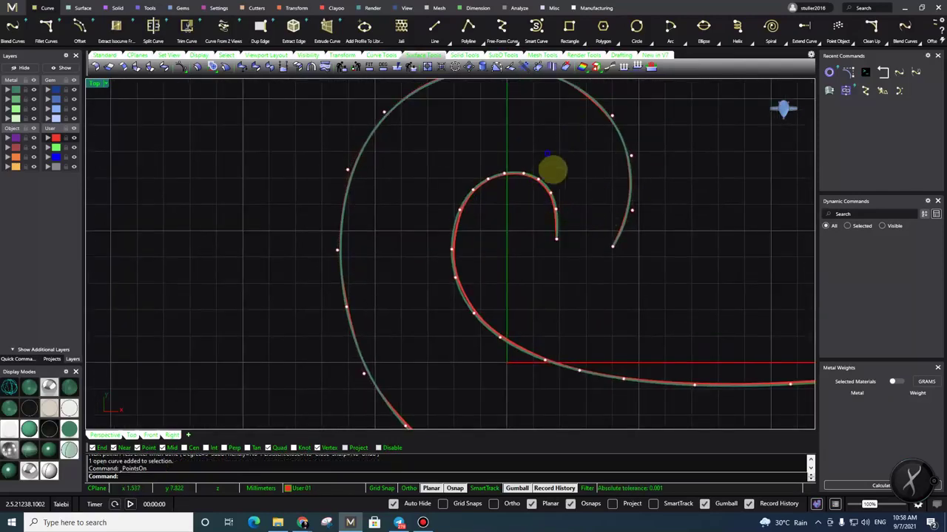
right_click_drag(553, 171, 564, 204)
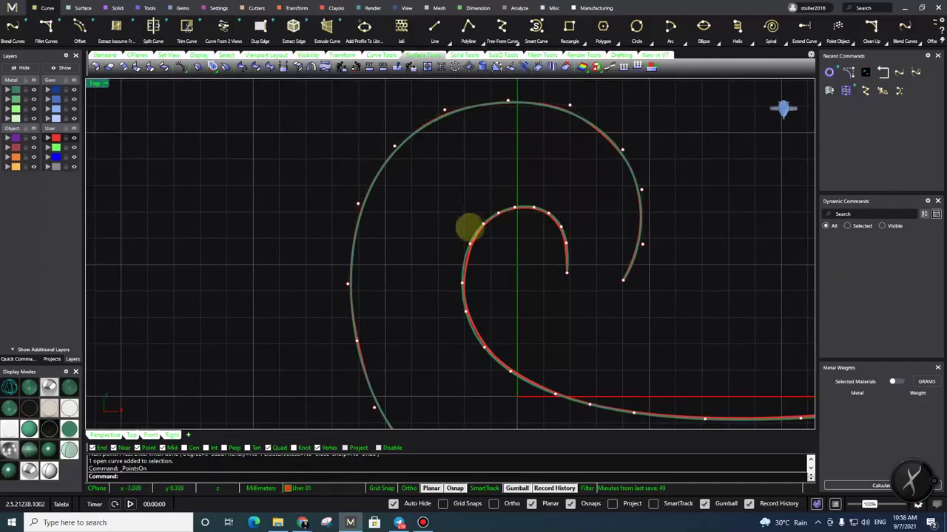
right_click_drag(459, 281, 449, 193)
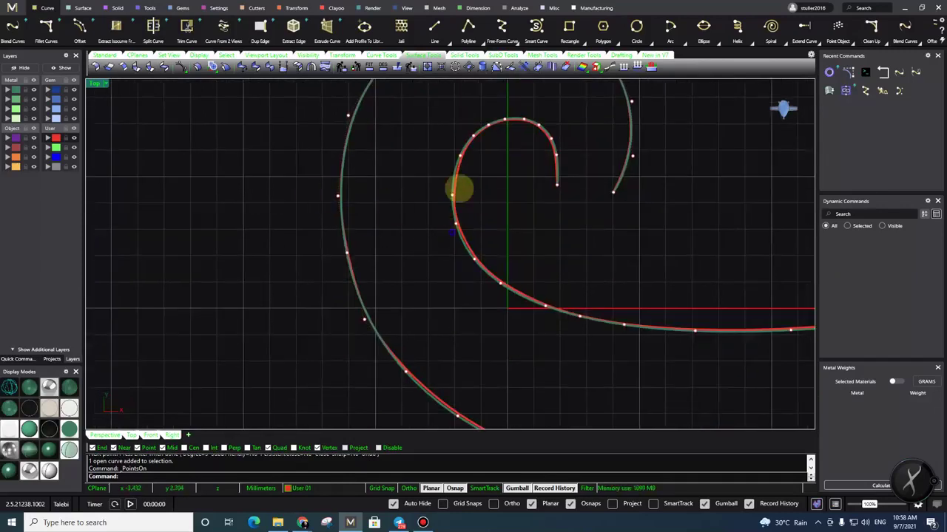
right_click_drag(472, 229, 481, 178)
right_click_drag(493, 269, 485, 227)
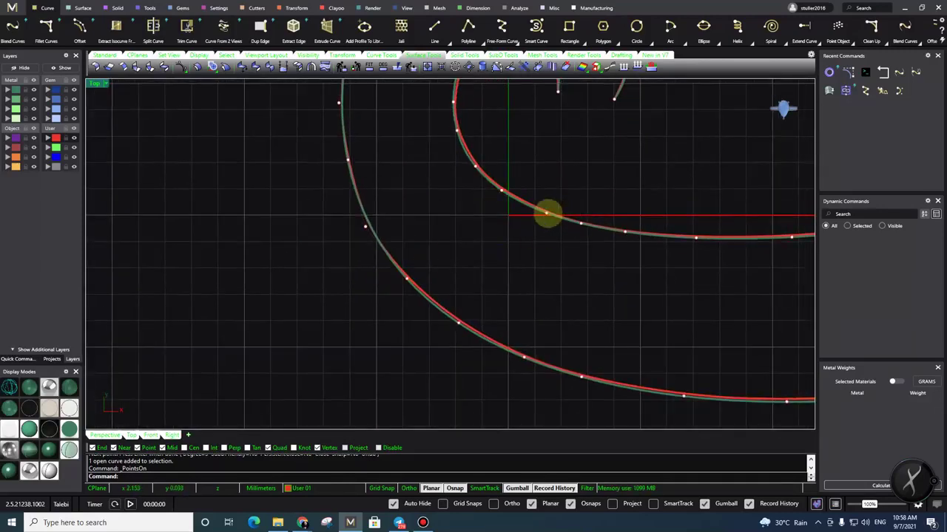
right_click_drag(585, 346, 576, 157)
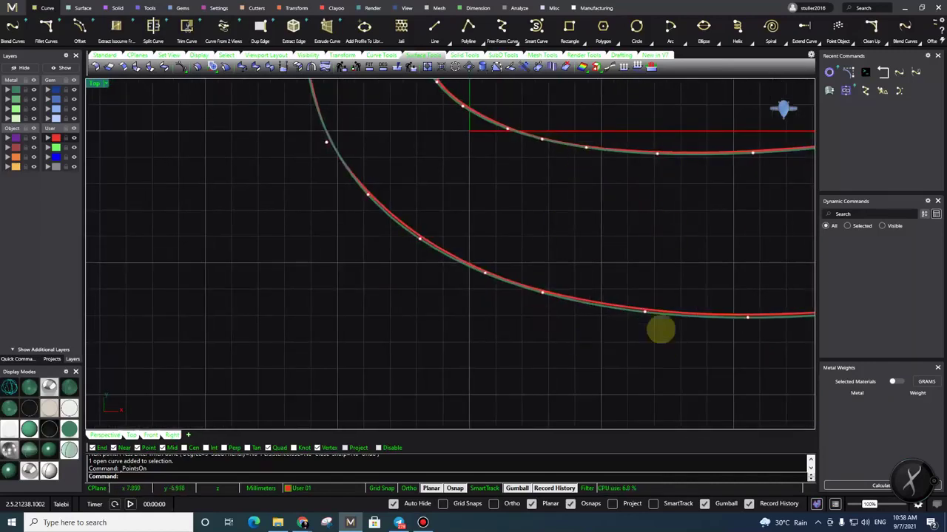
scroll(666, 226, "down", 3)
scroll(560, 238, "up", 3)
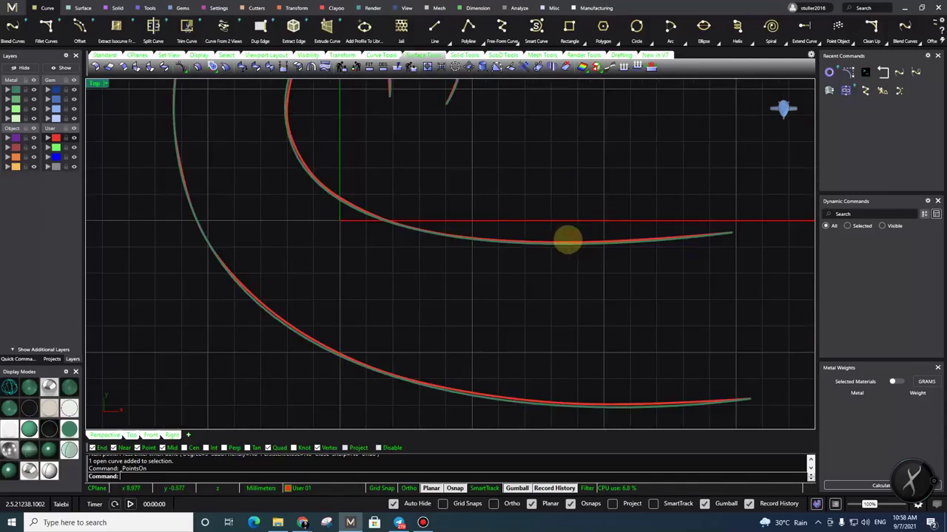
Loft a surface between the inner and outer traced curves with the Normal style and Do not simplify
left_click(561, 237)
scroll(504, 285, "up", 2)
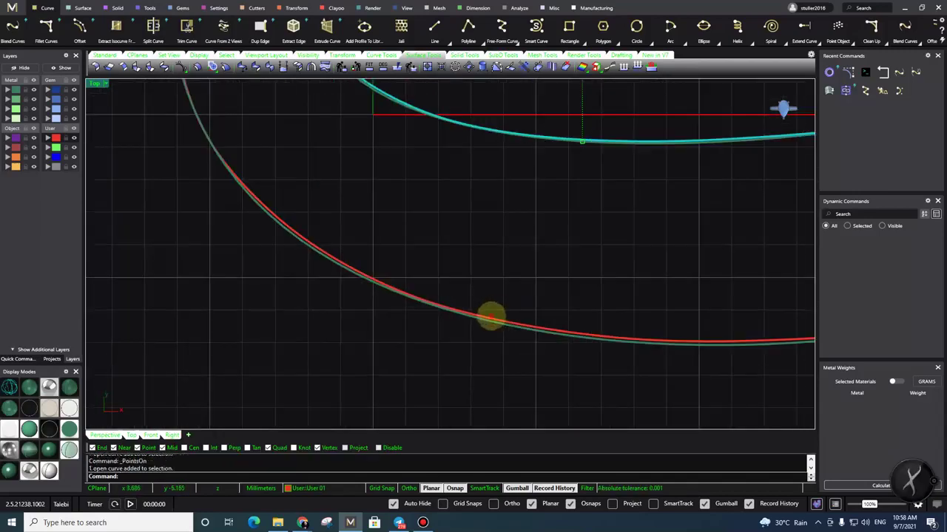
left_click(492, 316)
scroll(440, 254, "down", 4)
type("loft")
key("Return")
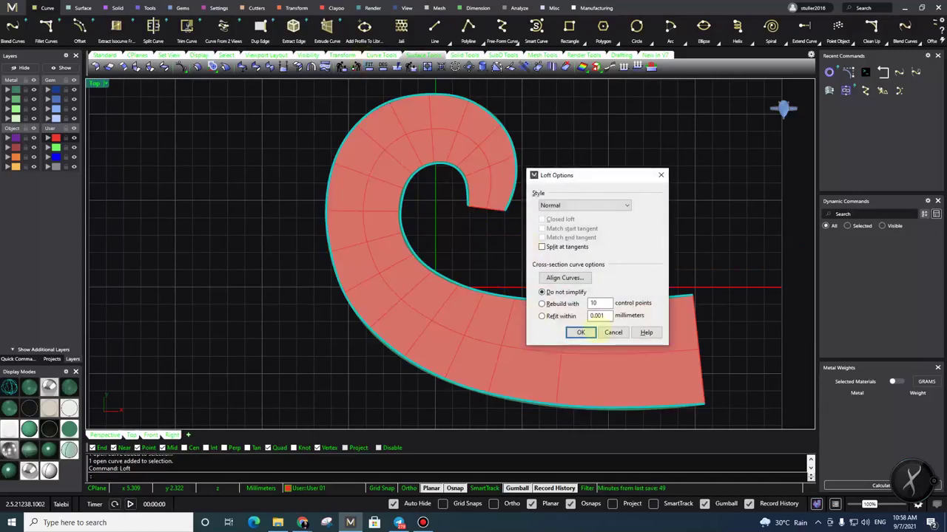
left_click(580, 332)
Examine the lofted surface and the layout of its isocurves around the loop and along the tail
scroll(469, 179, "down", 2)
scroll(481, 414, "up", 3)
scroll(408, 229, "down", 3)
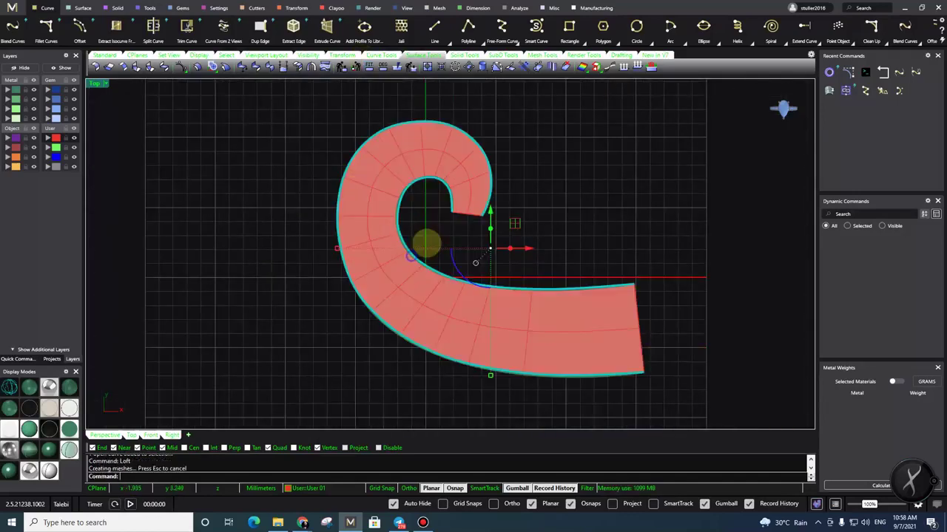
scroll(372, 105, "up", 3)
scroll(451, 217, "down", 5)
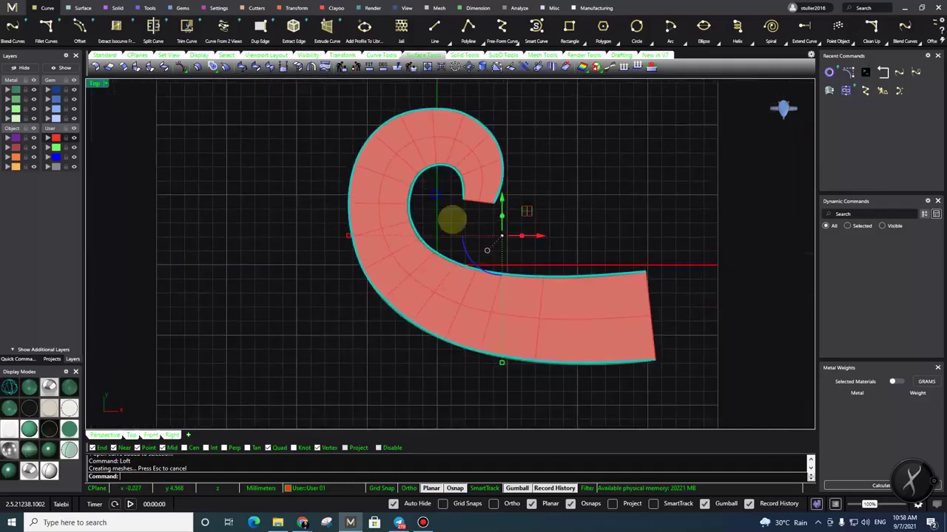
scroll(420, 235, "up", 1)
scroll(420, 235, "up", 2)
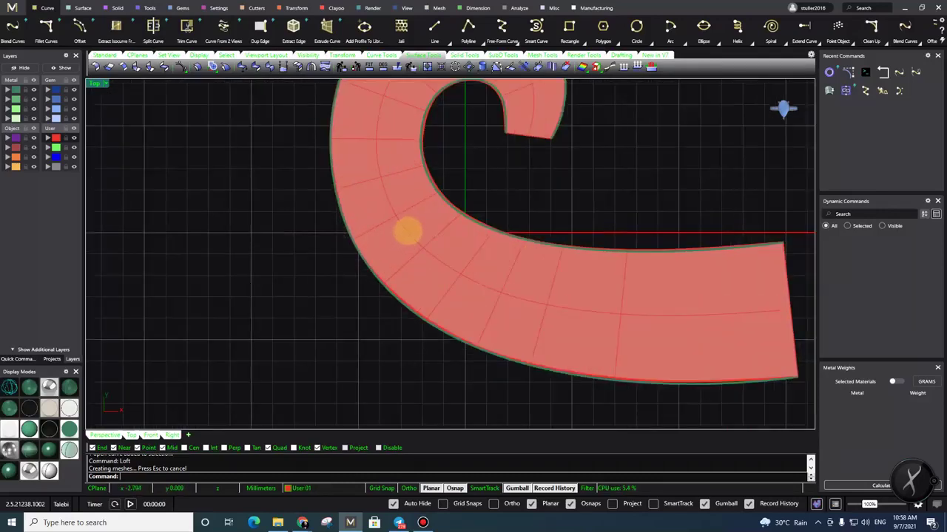
scroll(410, 230, "down", 2)
scroll(421, 208, "up", 1)
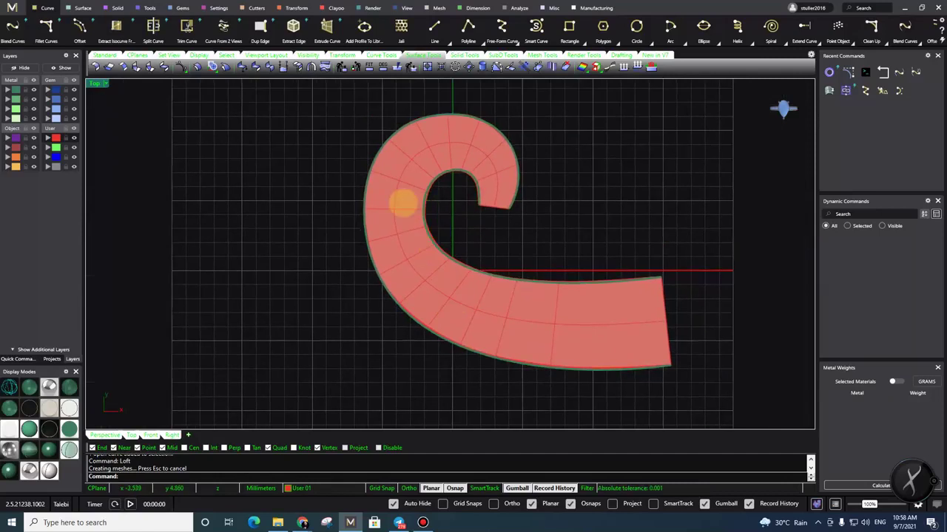
Try RemoveControlPoint in the U direction on the row crossing the lofted surface's left side, undo it and reselect the surface
left_click(403, 203)
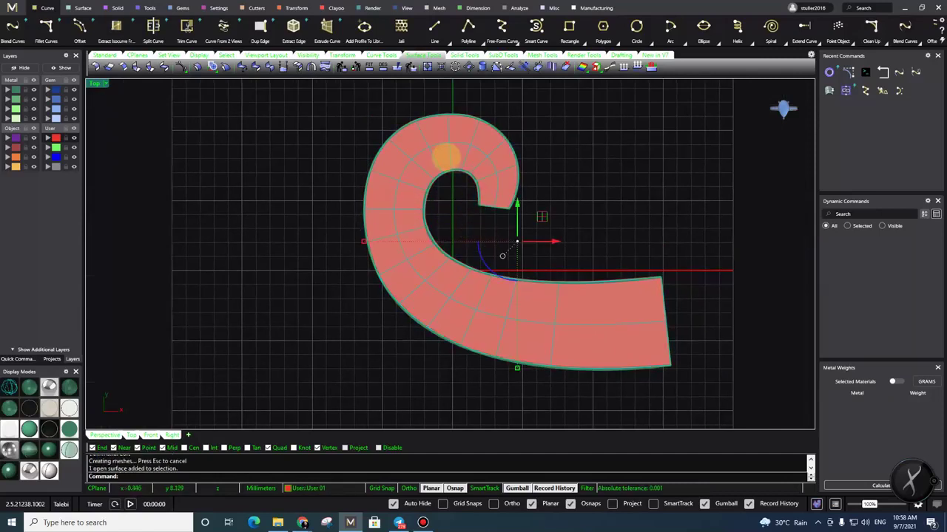
left_click(452, 224)
left_click(405, 178)
scroll(405, 178, "up", 4)
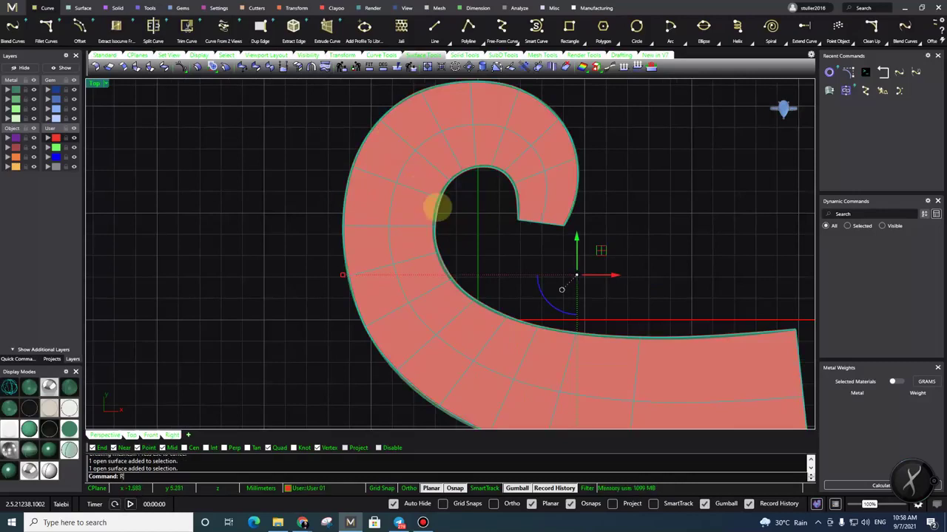
key("BackSpace")
key("BackSpace")
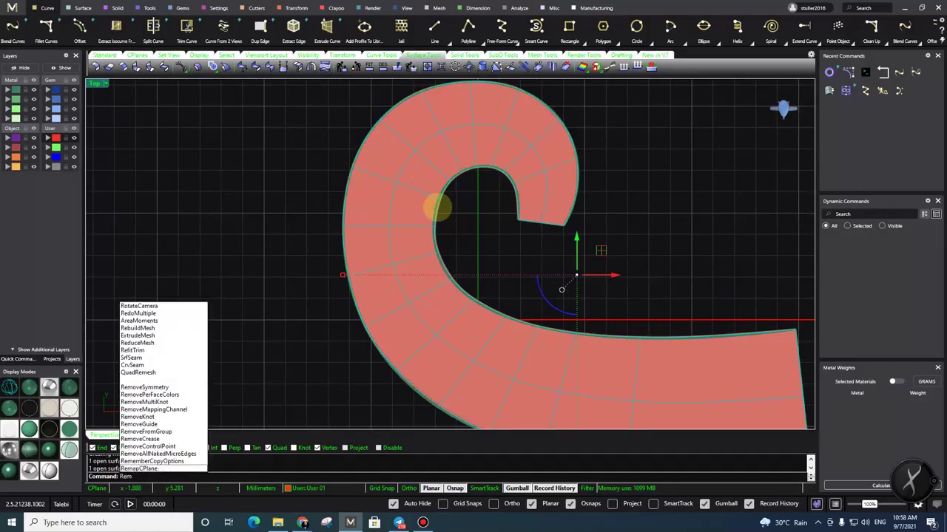
type("ove")
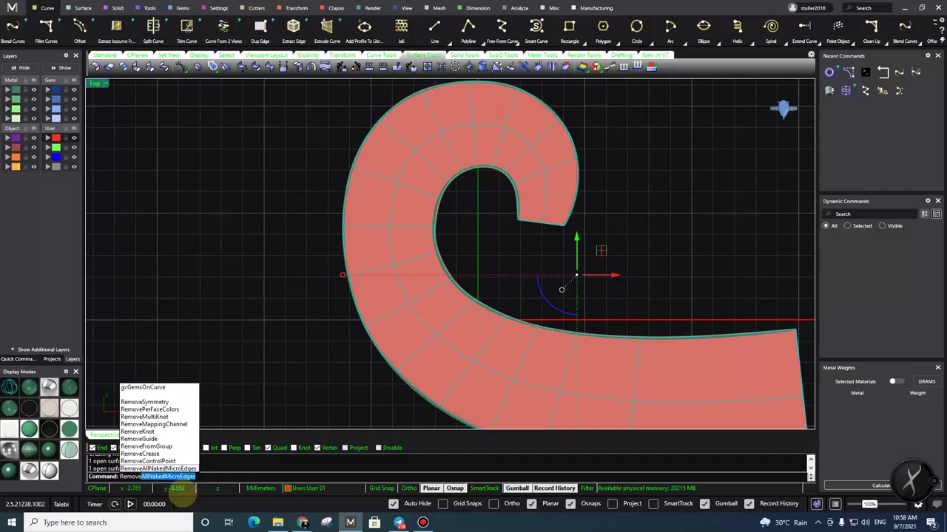
left_click(159, 461)
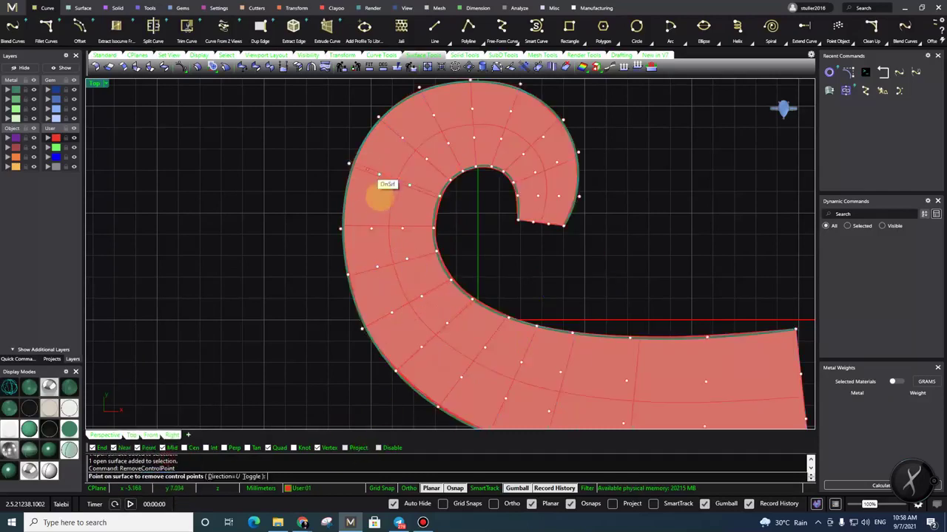
left_click(373, 225)
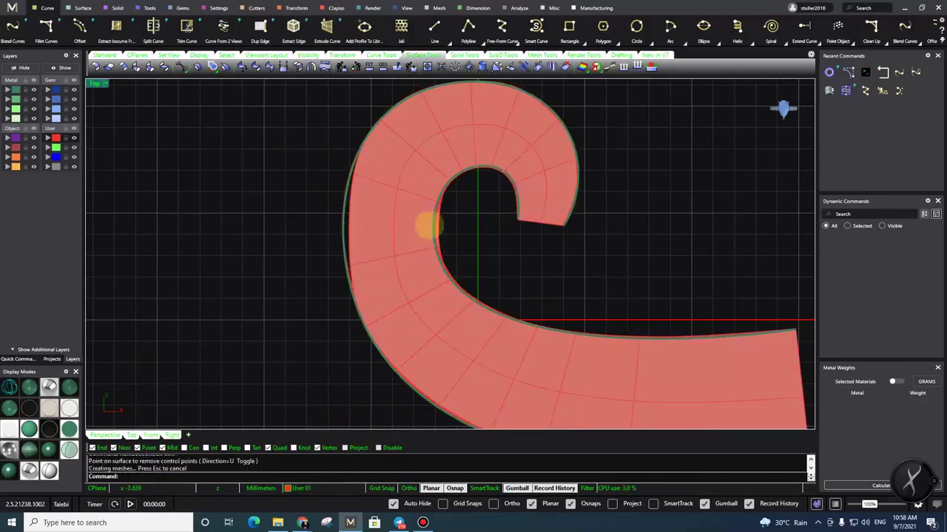
key("ctrl+z")
left_click(475, 258)
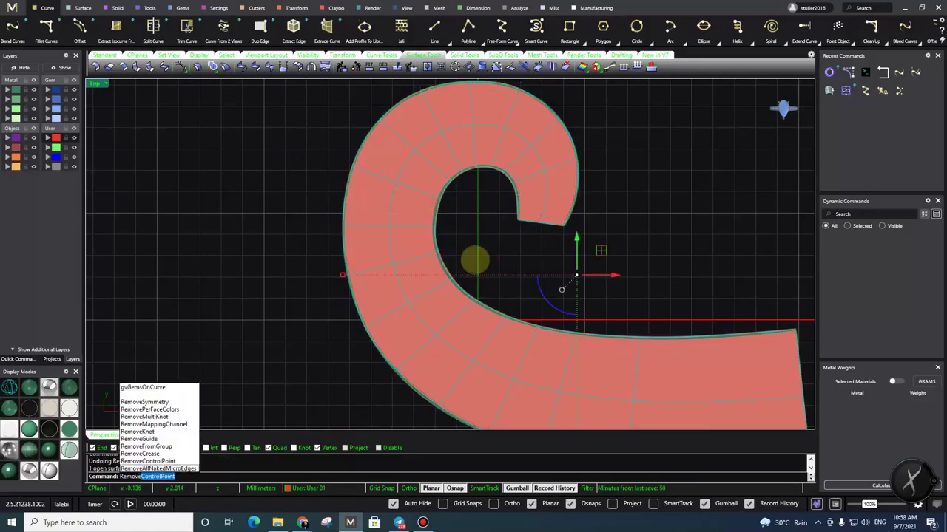
Simplify the lofted surface with RemoveKnot by removing every other crosswise knot line around the loop and along the tail
left_click(137, 431)
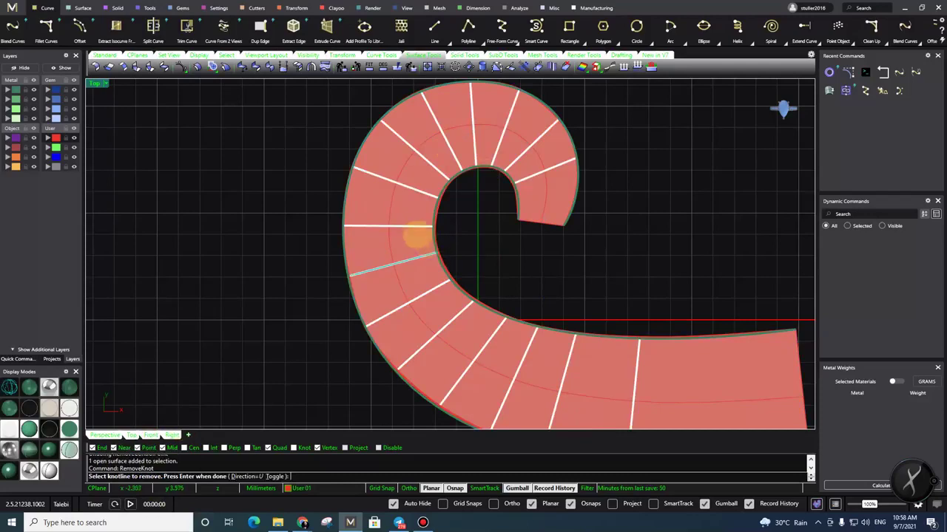
left_click(414, 235)
left_click(426, 158)
left_click(471, 122)
left_click(530, 136)
left_click(423, 301)
left_click(491, 345)
right_click_drag(613, 395, 517, 318)
left_click(481, 292)
scroll(512, 306, "down", 4)
key("Return")
scroll(546, 181, "up", 2)
Show the simplified surface's control points, examine their layout around the loop and tail, and turn them off
left_click(454, 155)
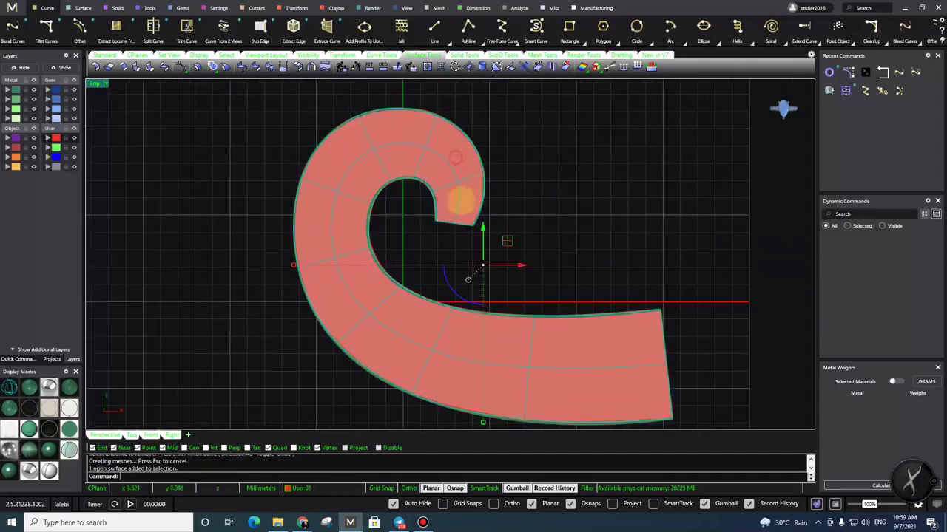
right_click_drag(445, 205, 469, 209)
key("F10")
right_click_drag(374, 244, 394, 235)
right_click_drag(448, 222, 448, 237)
key("Escape")
Examine the simplified surface's remaining isocurves and its edges against the two traced curves
scroll(448, 207, "up", 2)
scroll(378, 193, "down", 4)
scroll(378, 169, "up", 4)
left_click(331, 209)
scroll(355, 194, "down", 2)
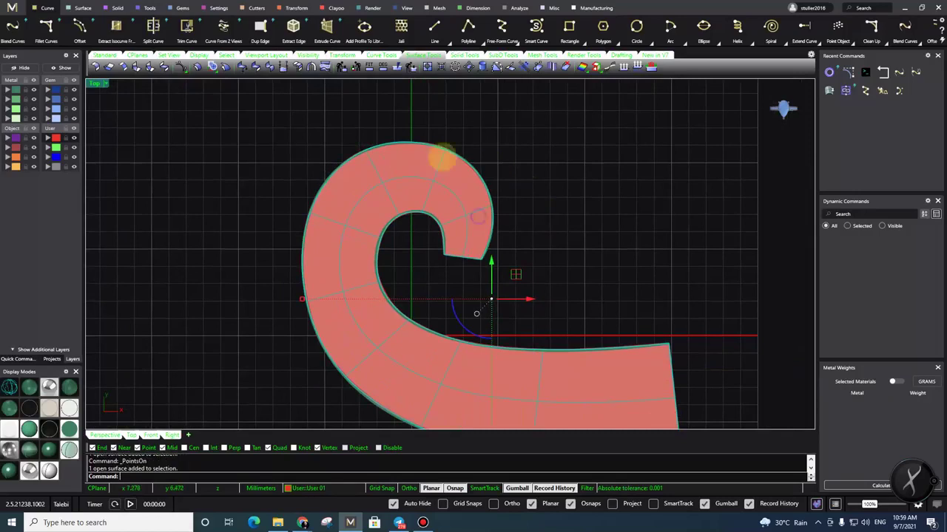
right_click_drag(398, 275, 415, 222)
scroll(417, 225, "down", 2)
left_click(503, 213)
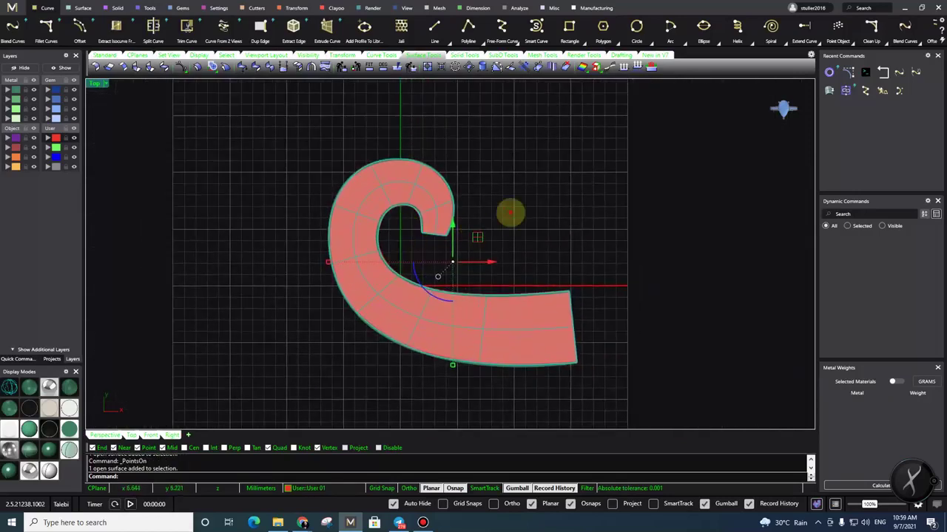
scroll(389, 232, "up", 3)
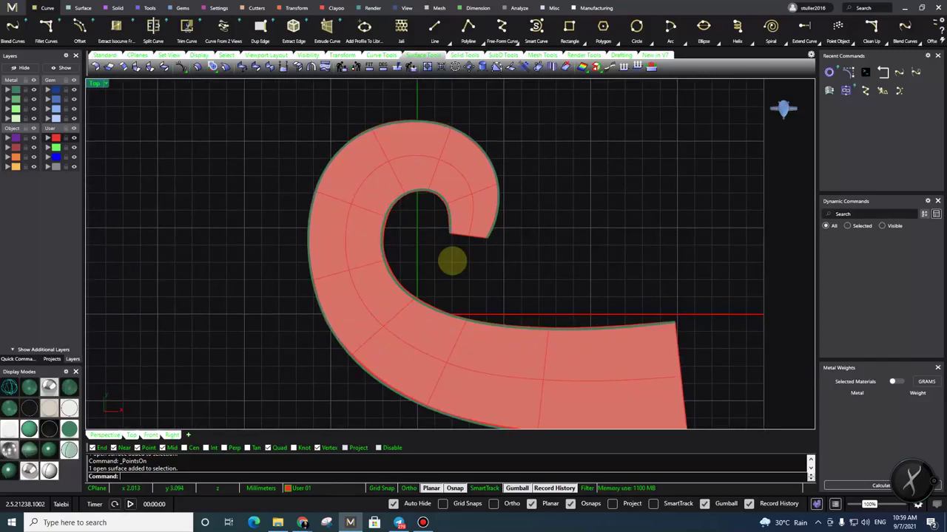
scroll(452, 260, "up", 1)
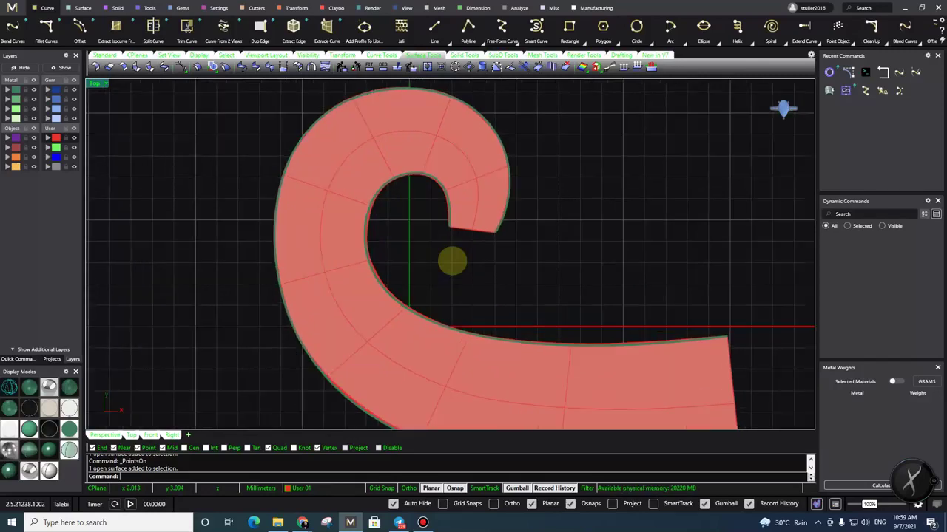